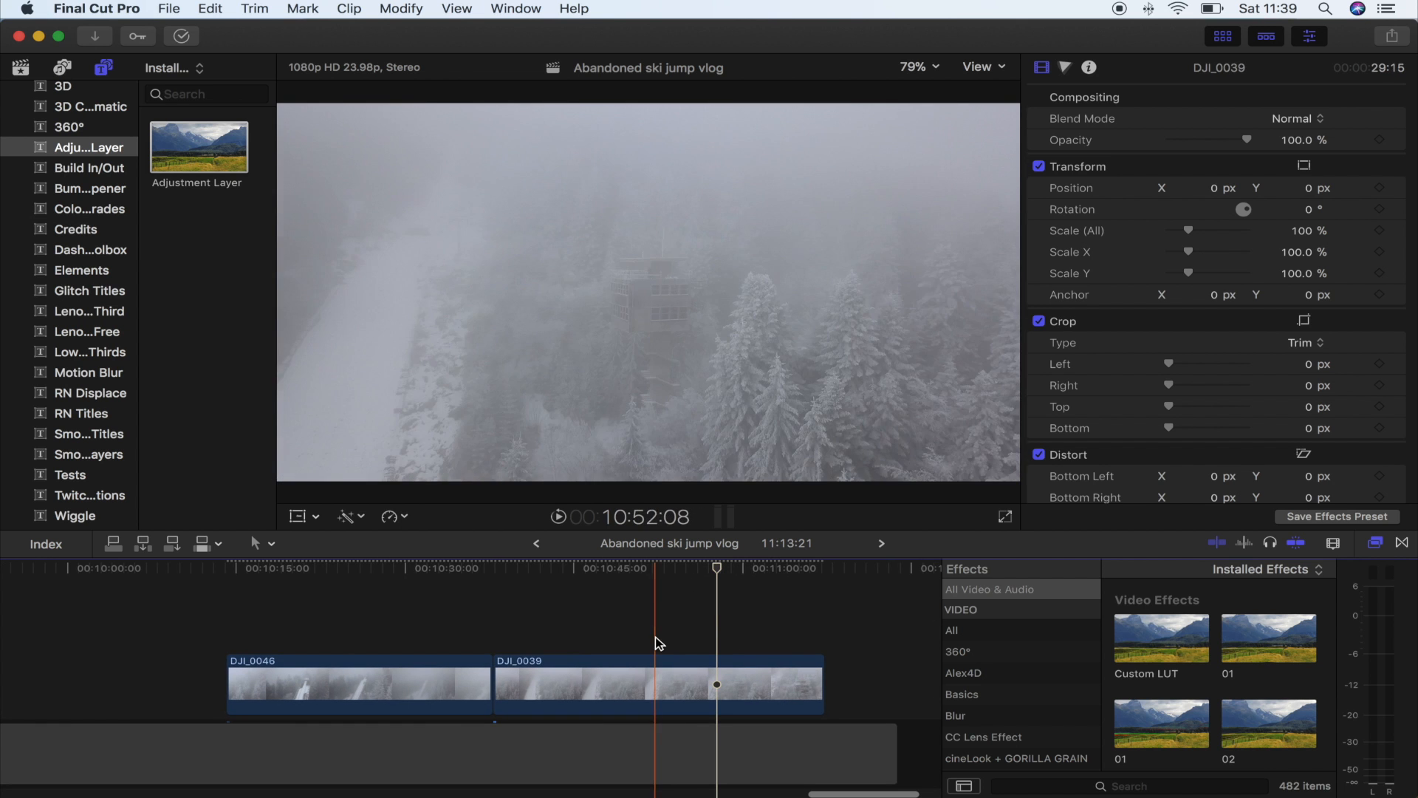
Step: Stack DJI_0046 above DJI_0039 in the timeline and extend the start of DJI_0039 so both clips begin together
{"action": "left_click_drag", "start_coordinate": [613, 674], "coordinate": [386, 686]}
{"action": "left_click", "coordinate": [299, 627]}
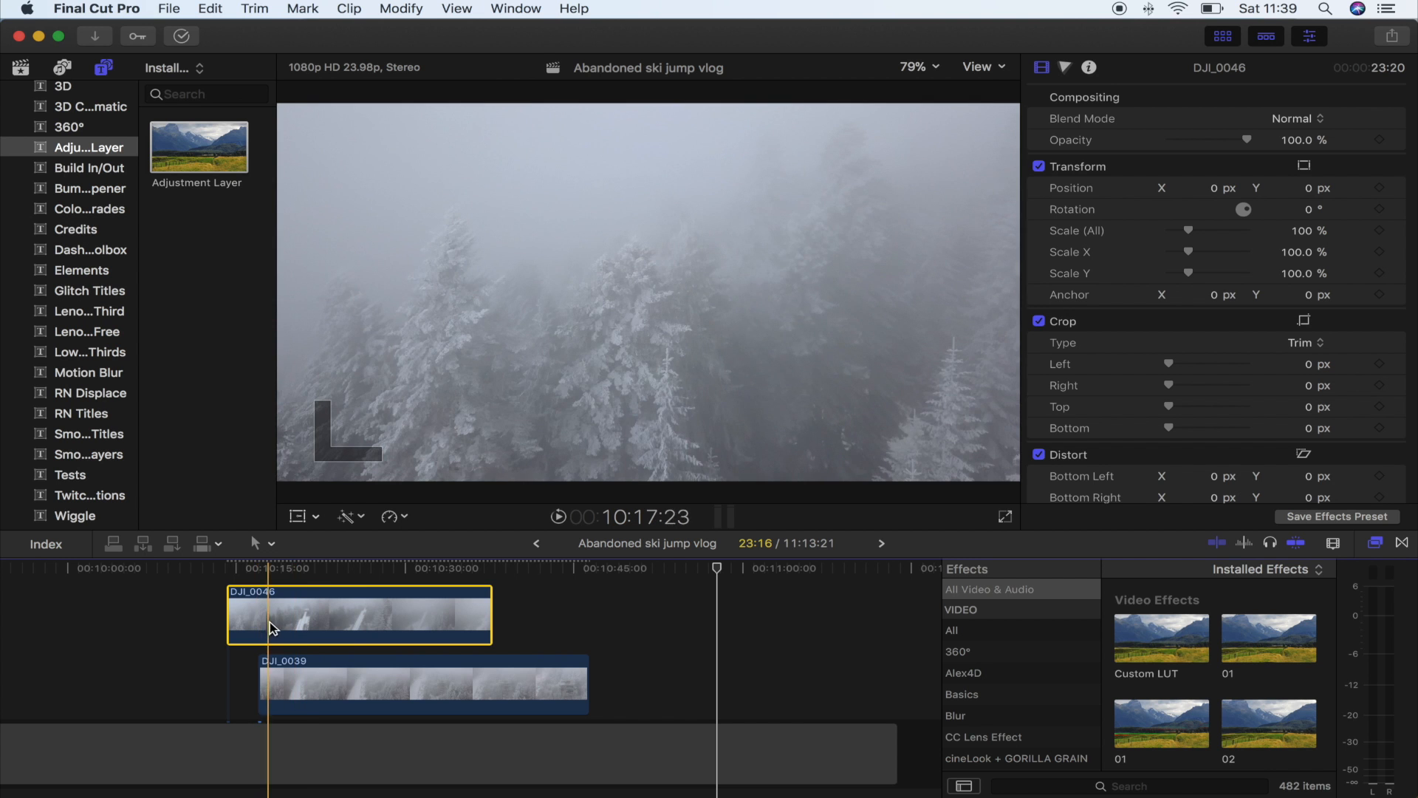
{"action": "left_click_drag", "start_coordinate": [259, 683], "coordinate": [227, 683]}
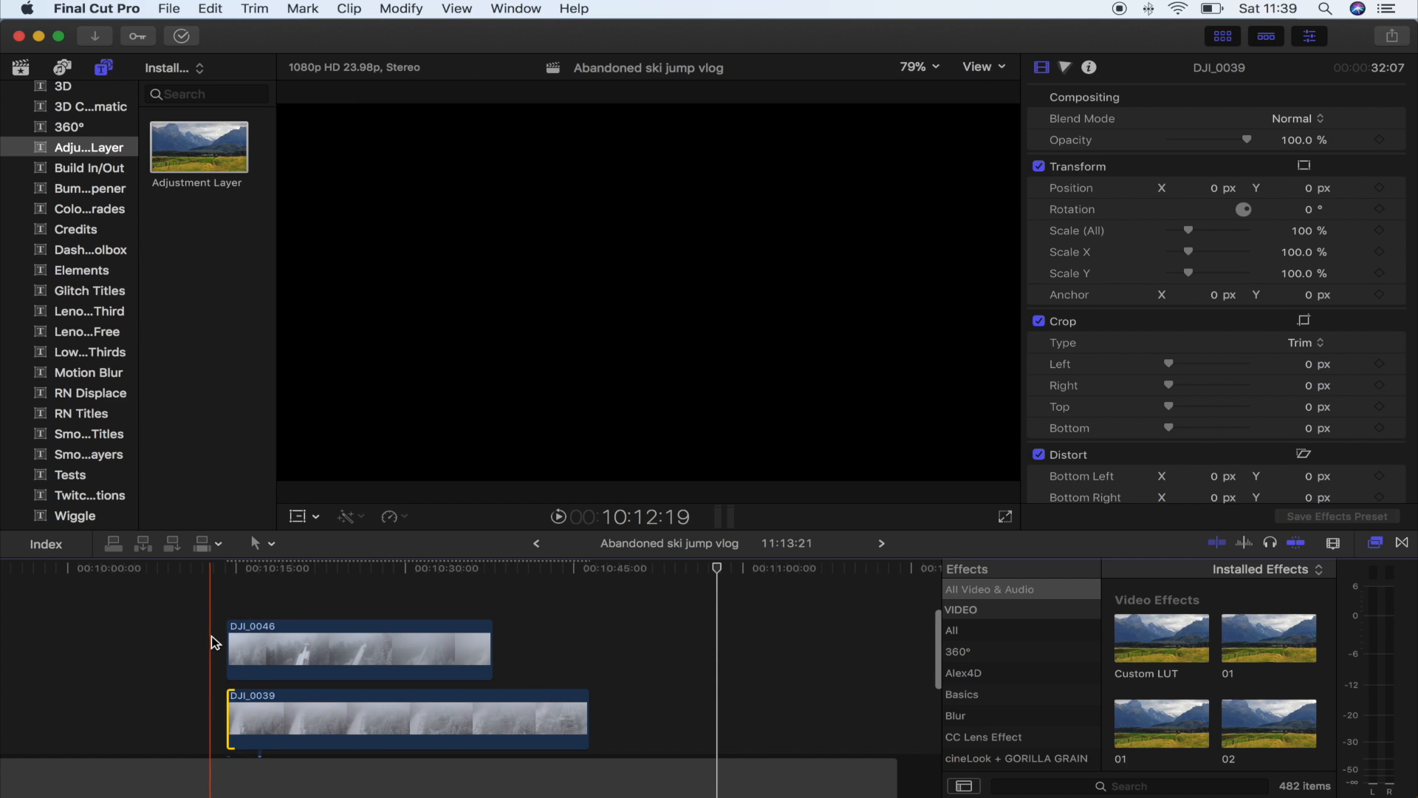
Step: Combine DJI_0046 and DJI_0039 into a compound clip with the suggested name in the 13-01-2018 event
{"action": "left_click_drag", "start_coordinate": [214, 642], "coordinate": [302, 707]}
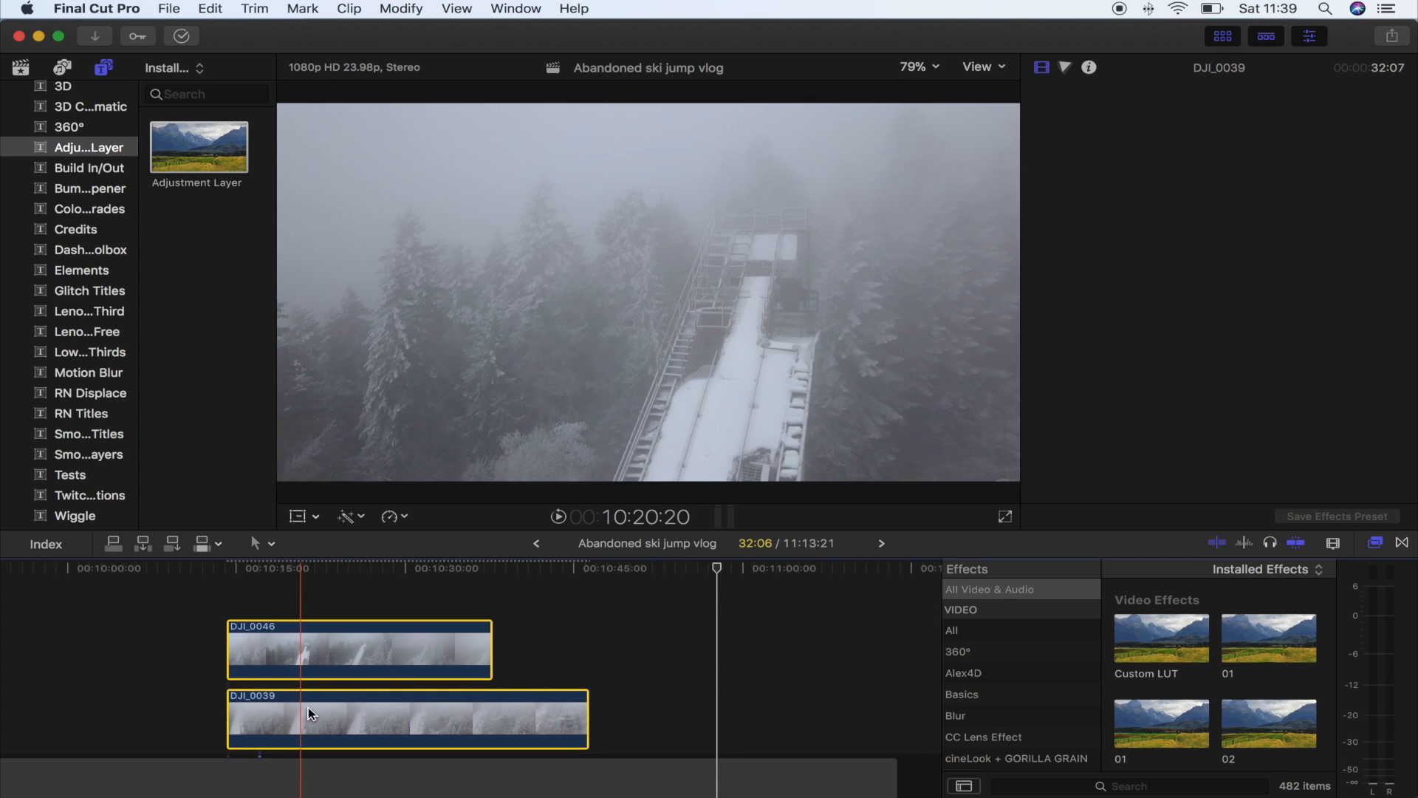
{"action": "right_click", "coordinate": [318, 619]}
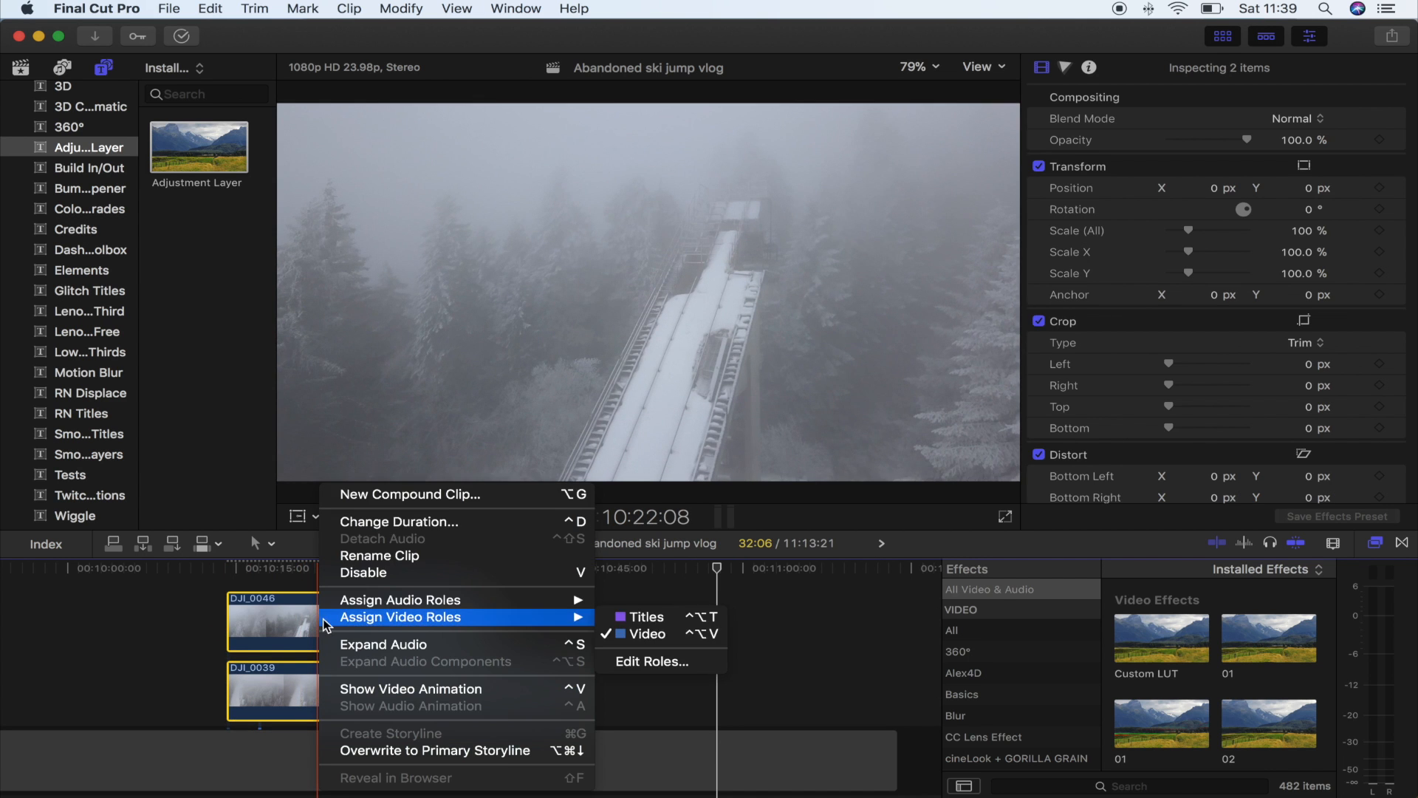
{"action": "left_click", "coordinate": [396, 494]}
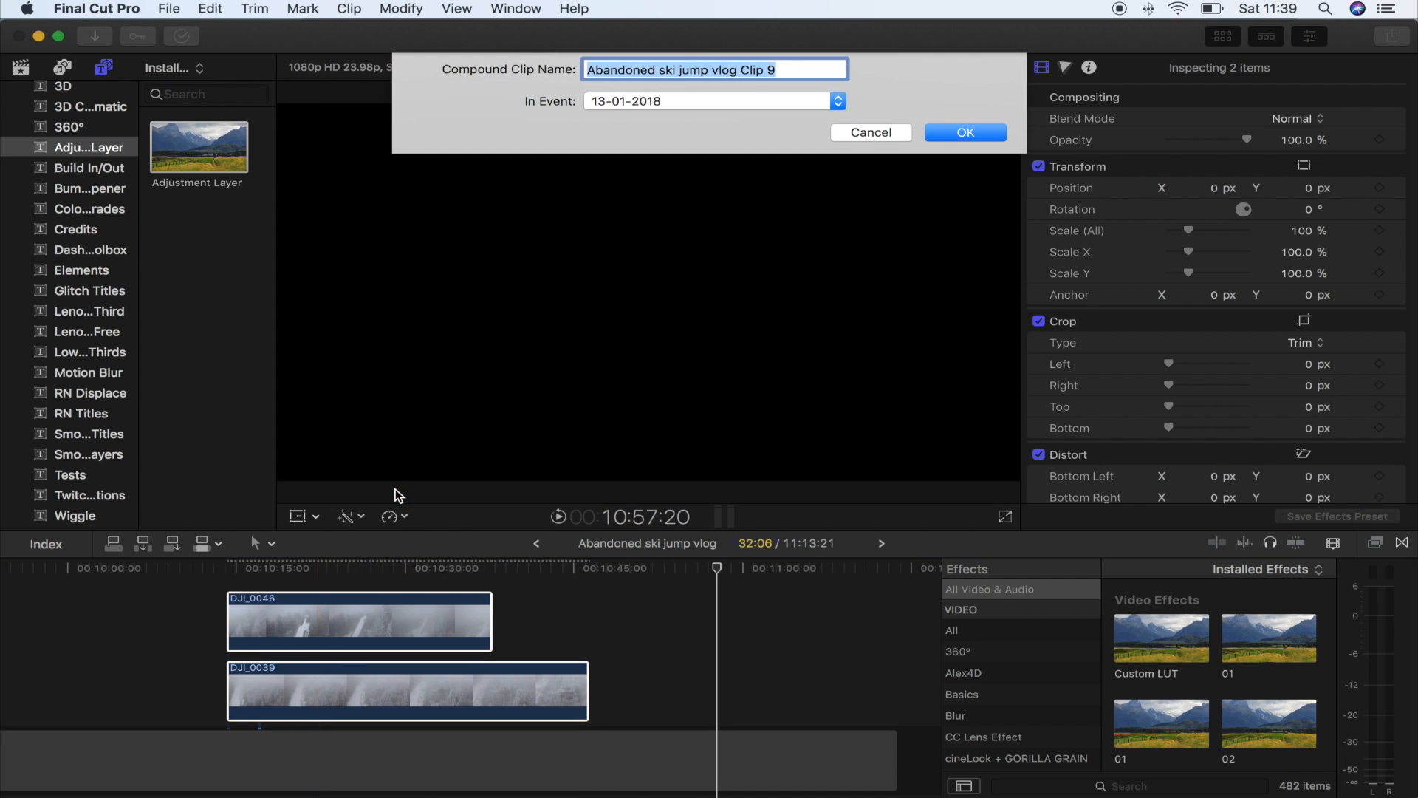
{"action": "left_click", "coordinate": [948, 131]}
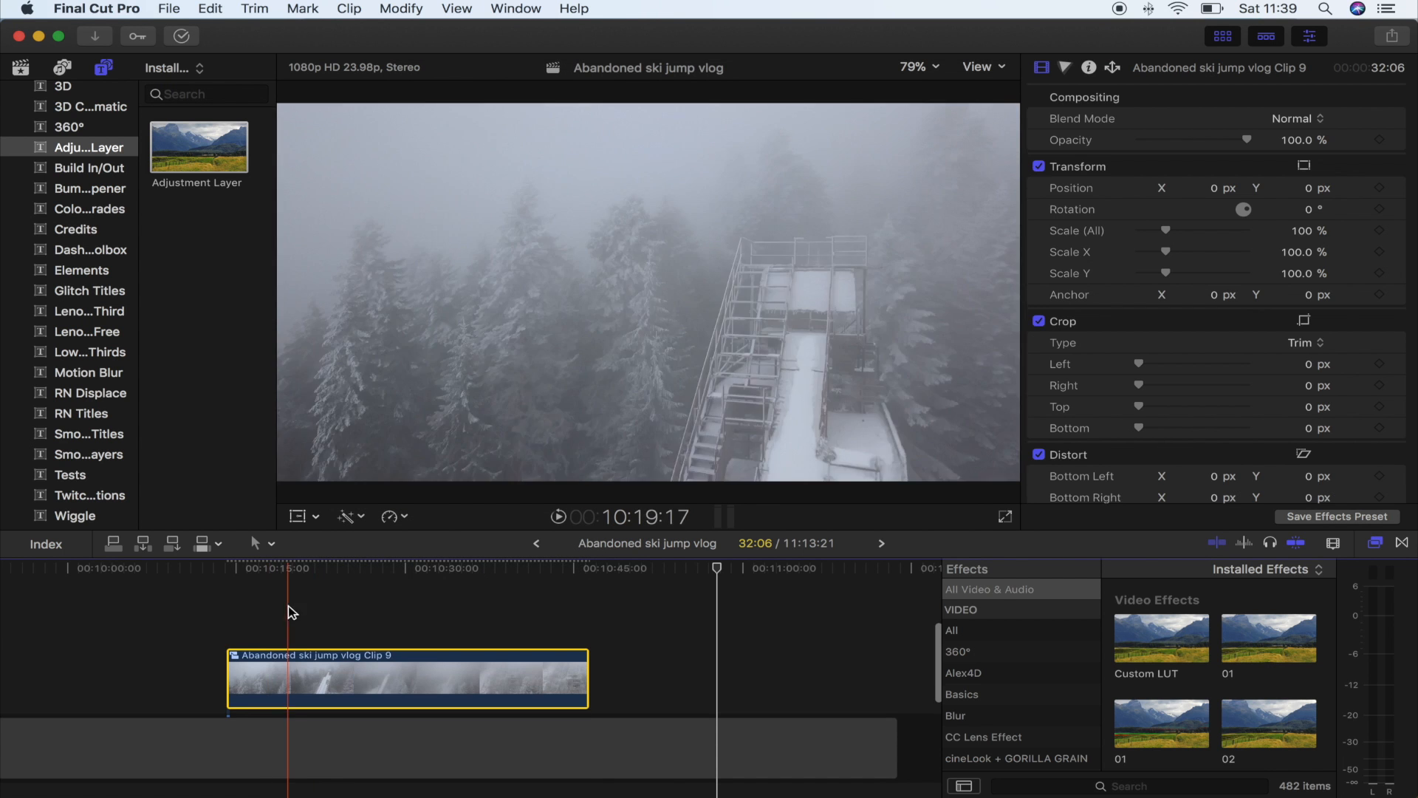
Step: Inside the compound clip, scale DJI_0046 to 50% and move it to the frame's lower half at Y -270.5 px
{"action": "double_click", "coordinate": [318, 674]}
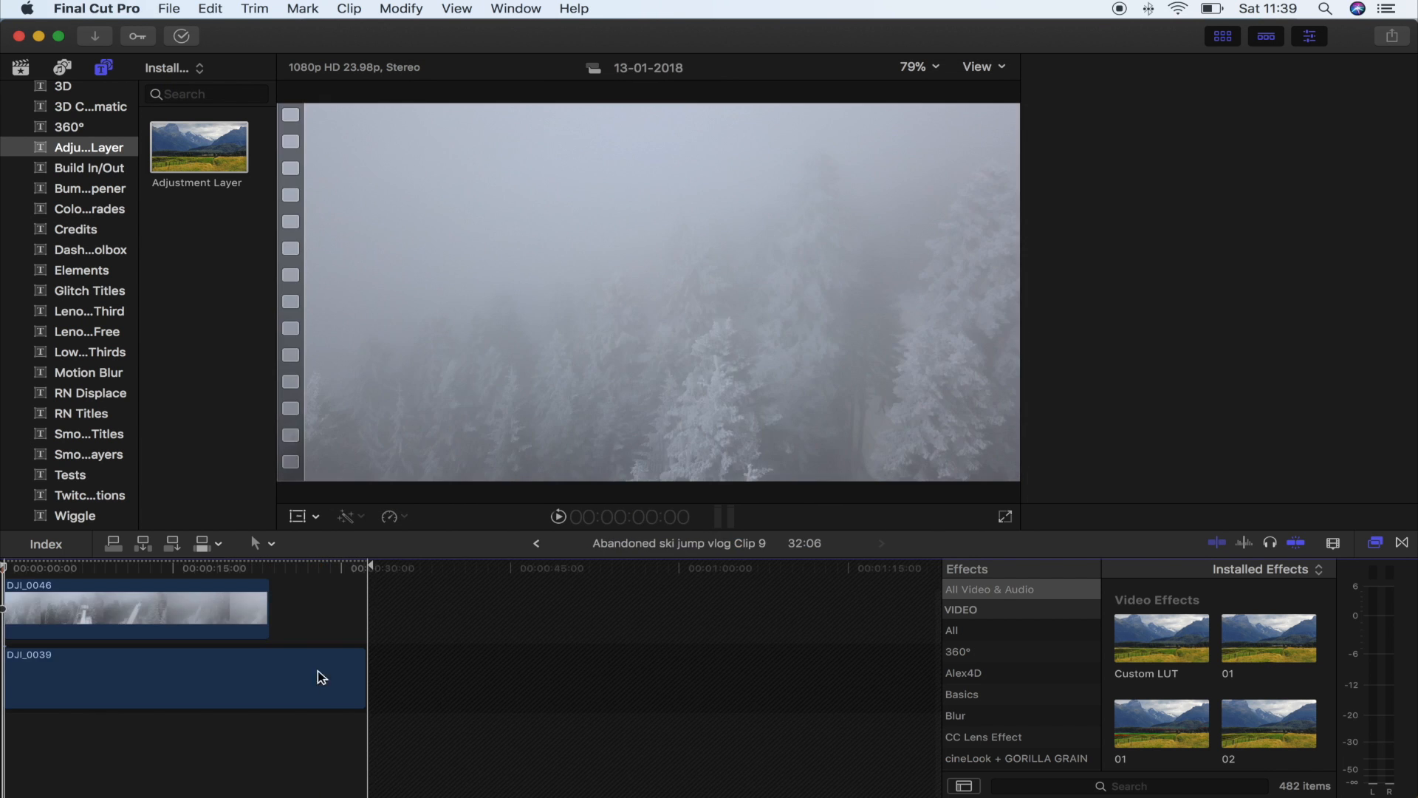
{"action": "left_click", "coordinate": [82, 624]}
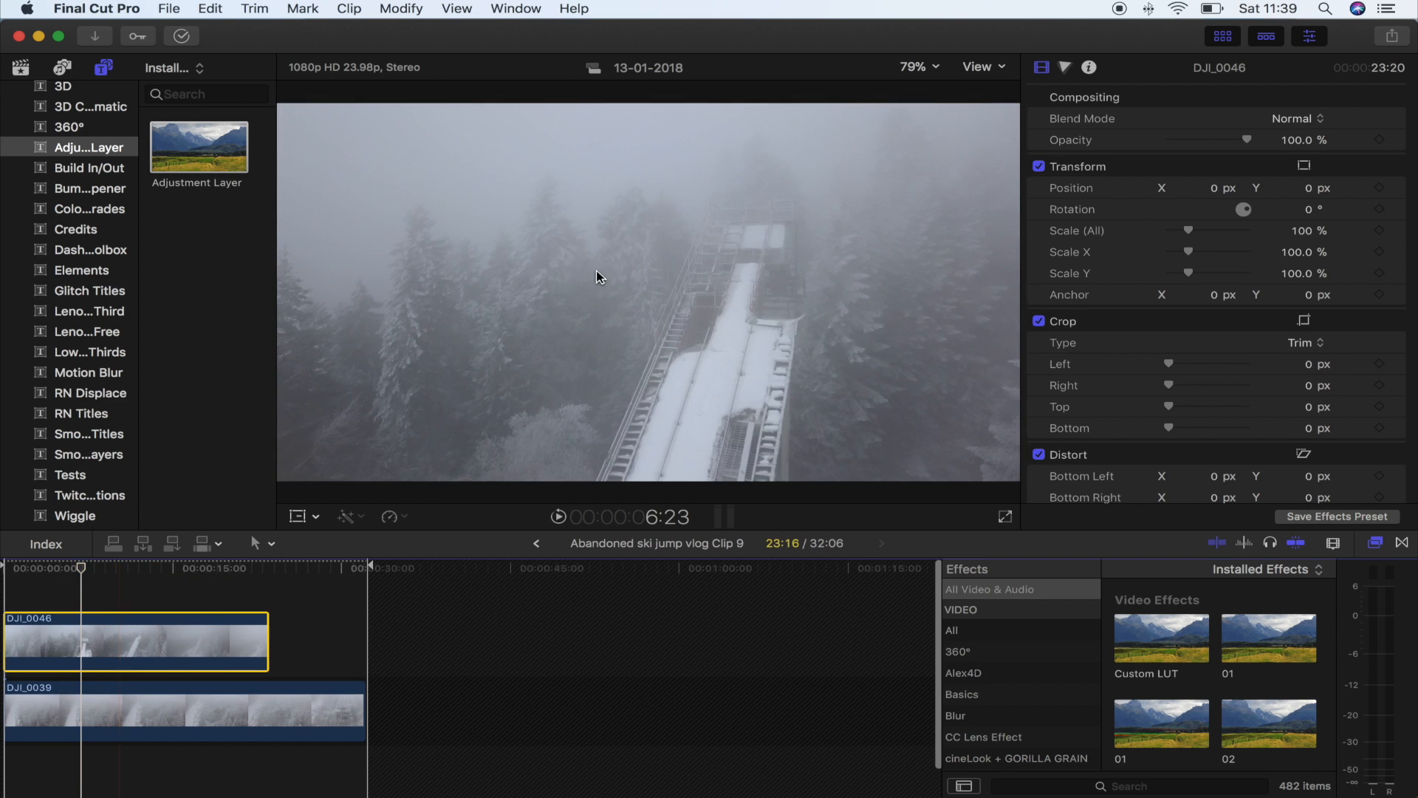
{"action": "left_click_drag", "start_coordinate": [1186, 235], "coordinate": [1181, 237]}
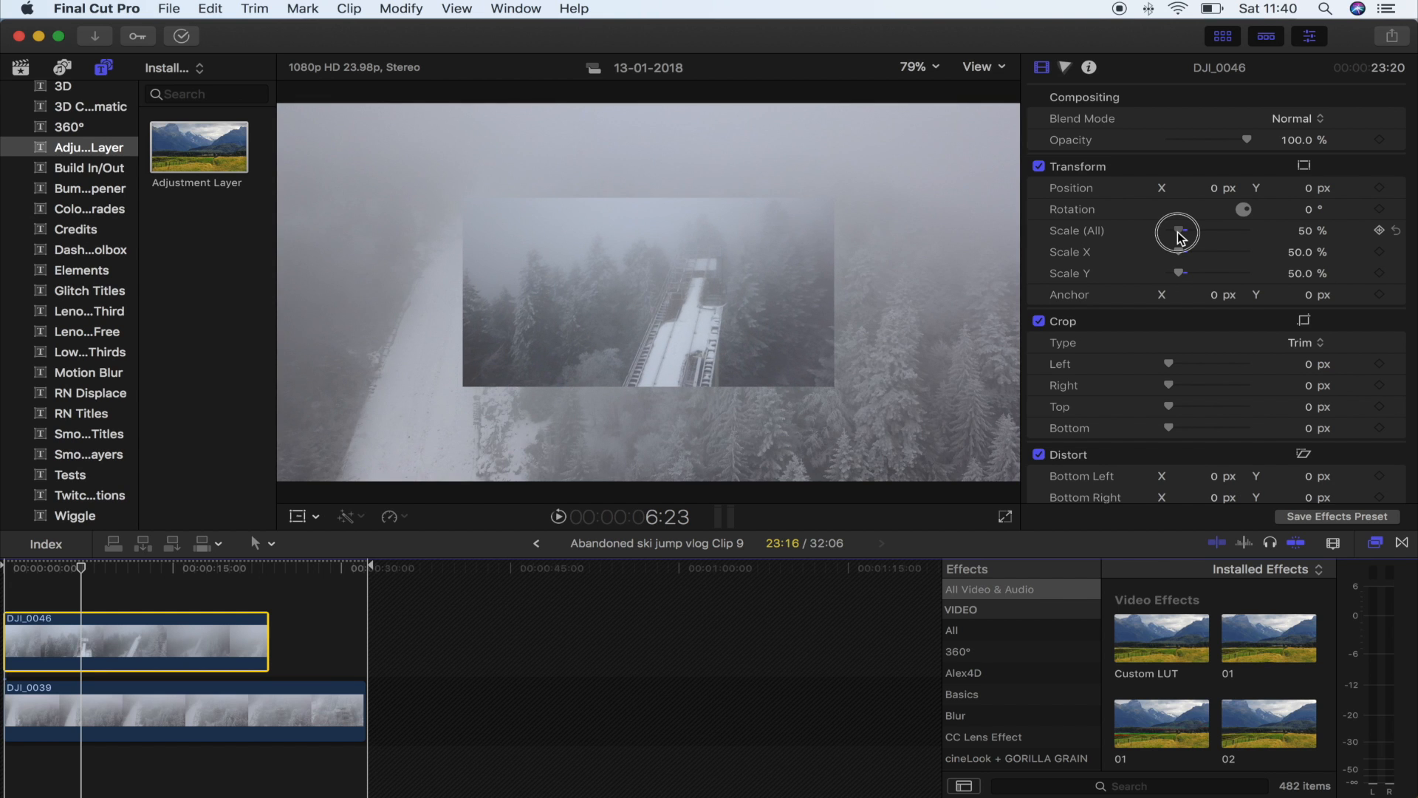
{"action": "left_click", "coordinate": [297, 517]}
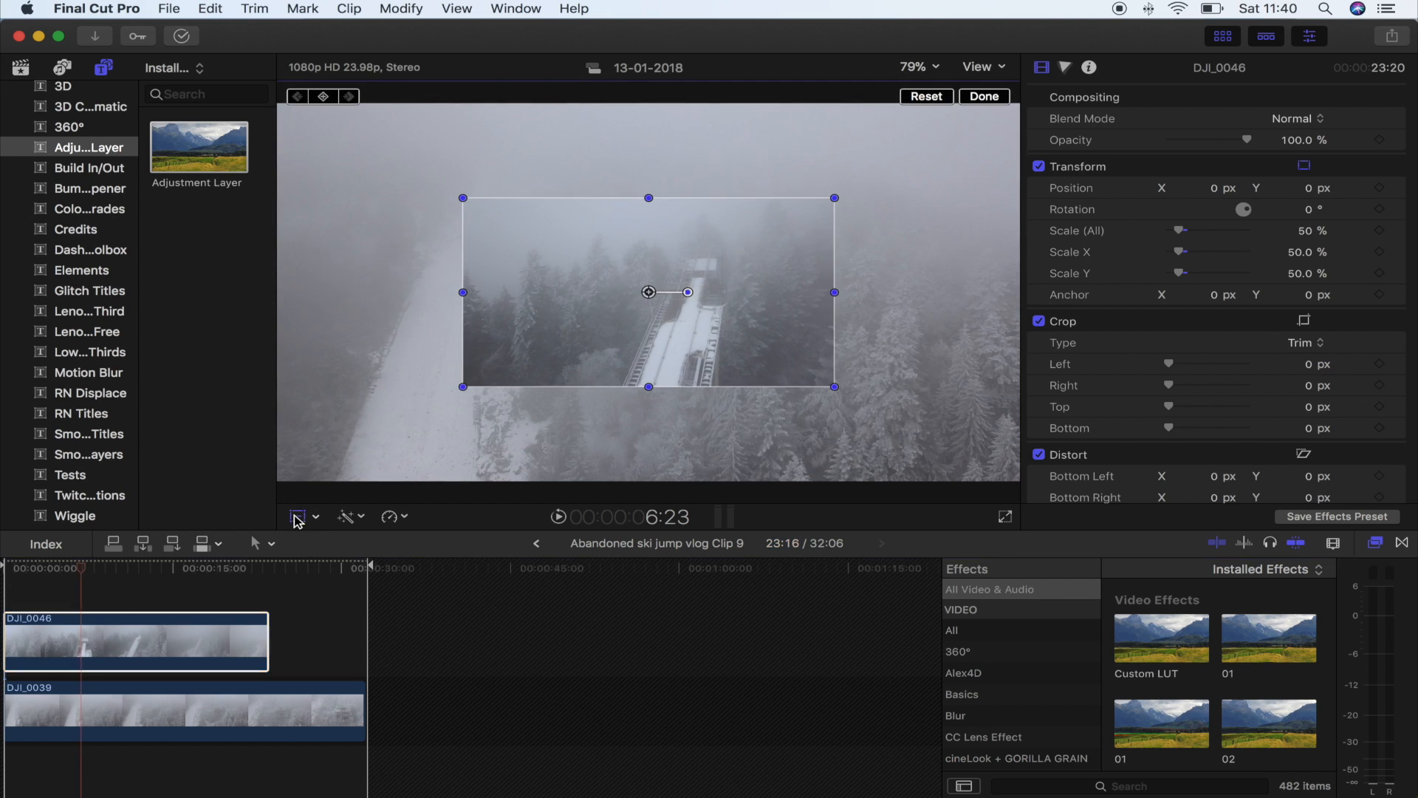
{"action": "left_click_drag", "start_coordinate": [649, 292], "coordinate": [642, 386]}
Step: Copy DJI_0046 and paste its position and scale attributes onto DJI_0039
{"action": "left_click", "coordinate": [82, 715]}
{"action": "left_click", "coordinate": [94, 653]}
{"action": "left_click", "coordinate": [95, 712]}
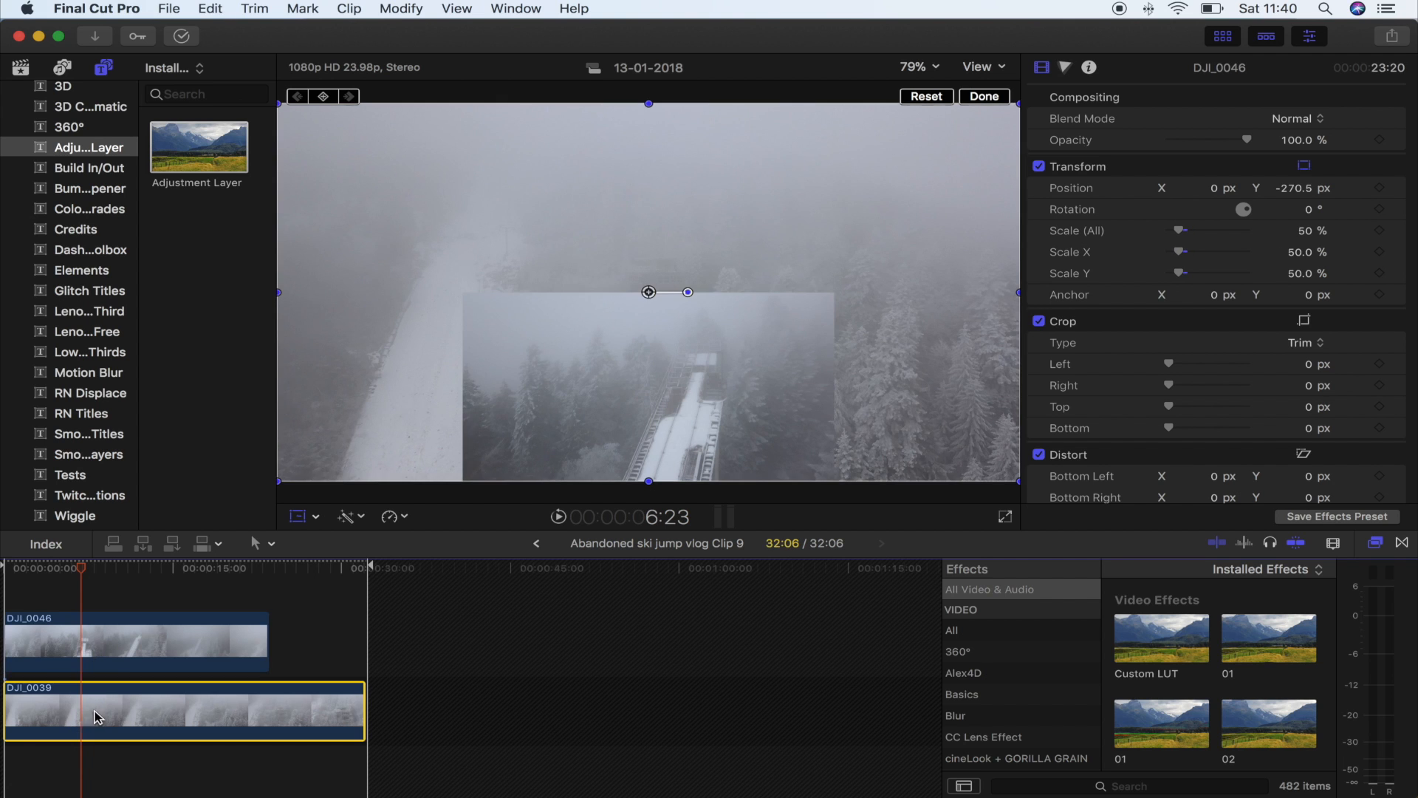
{"action": "key", "text": "shift+super+v"}
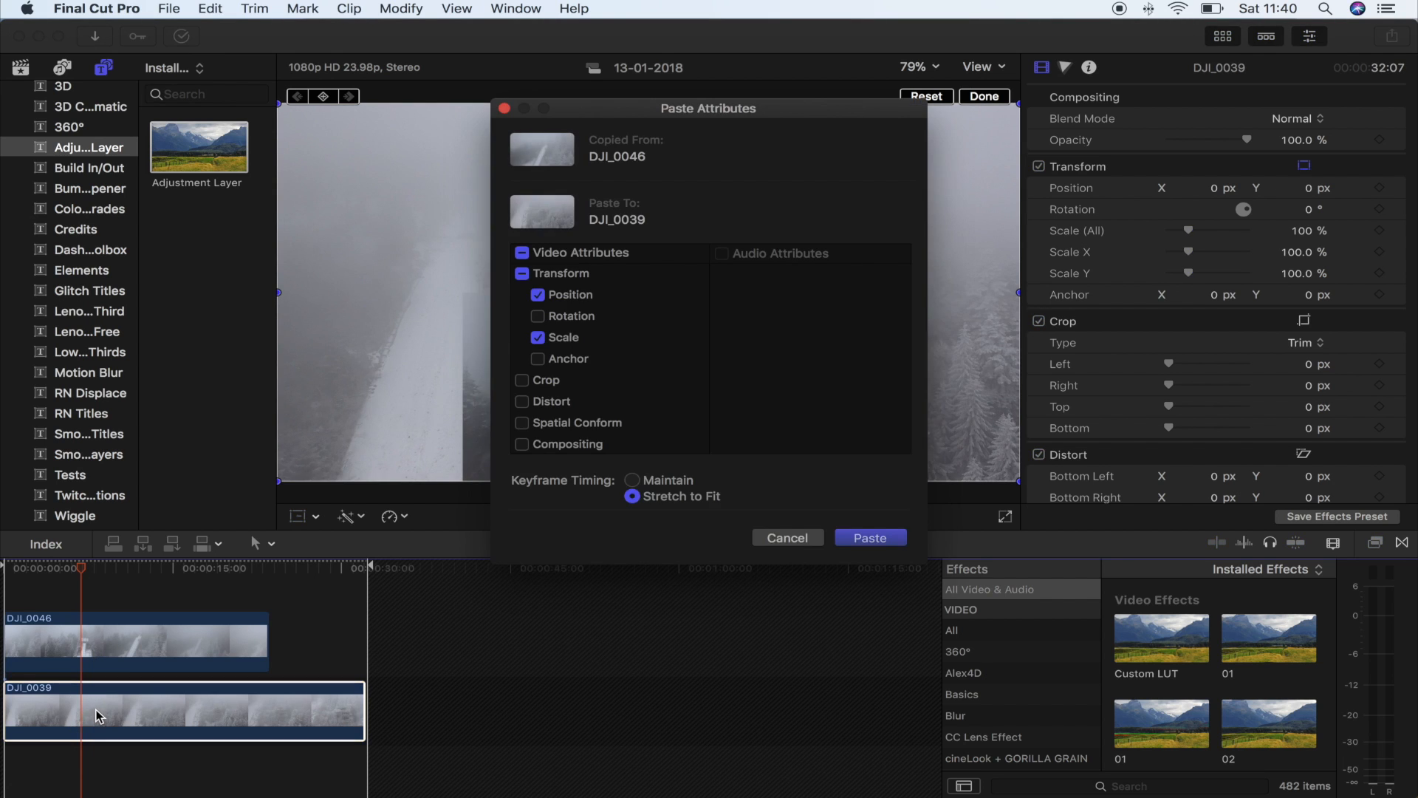
{"action": "left_click", "coordinate": [883, 539]}
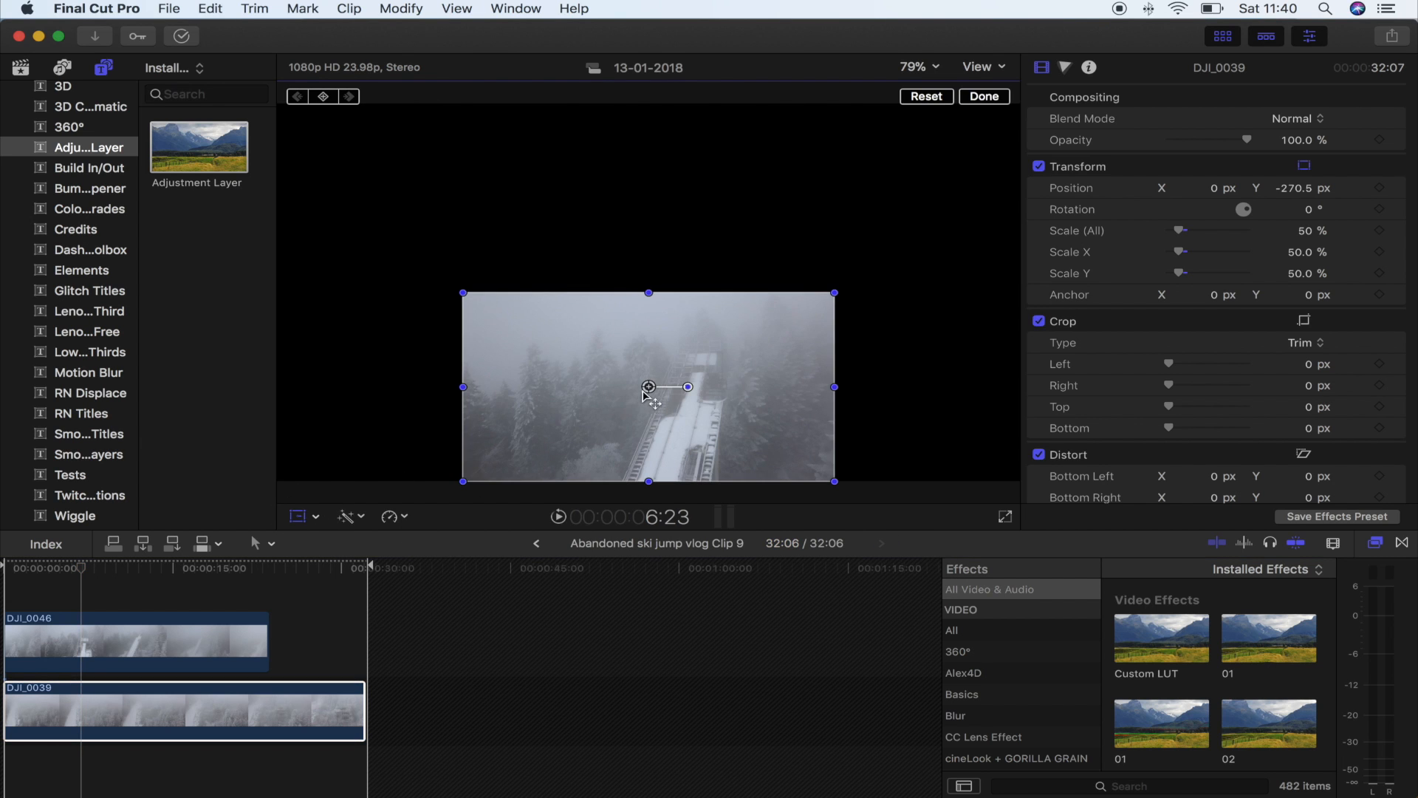
Step: Turn DJI_0039 upside down with a -180.1° rotation and place it in the frame's upper half at Y 264.8 px
{"action": "left_click_drag", "start_coordinate": [648, 386], "coordinate": [649, 200]}
{"action": "left_click", "coordinate": [985, 96]}
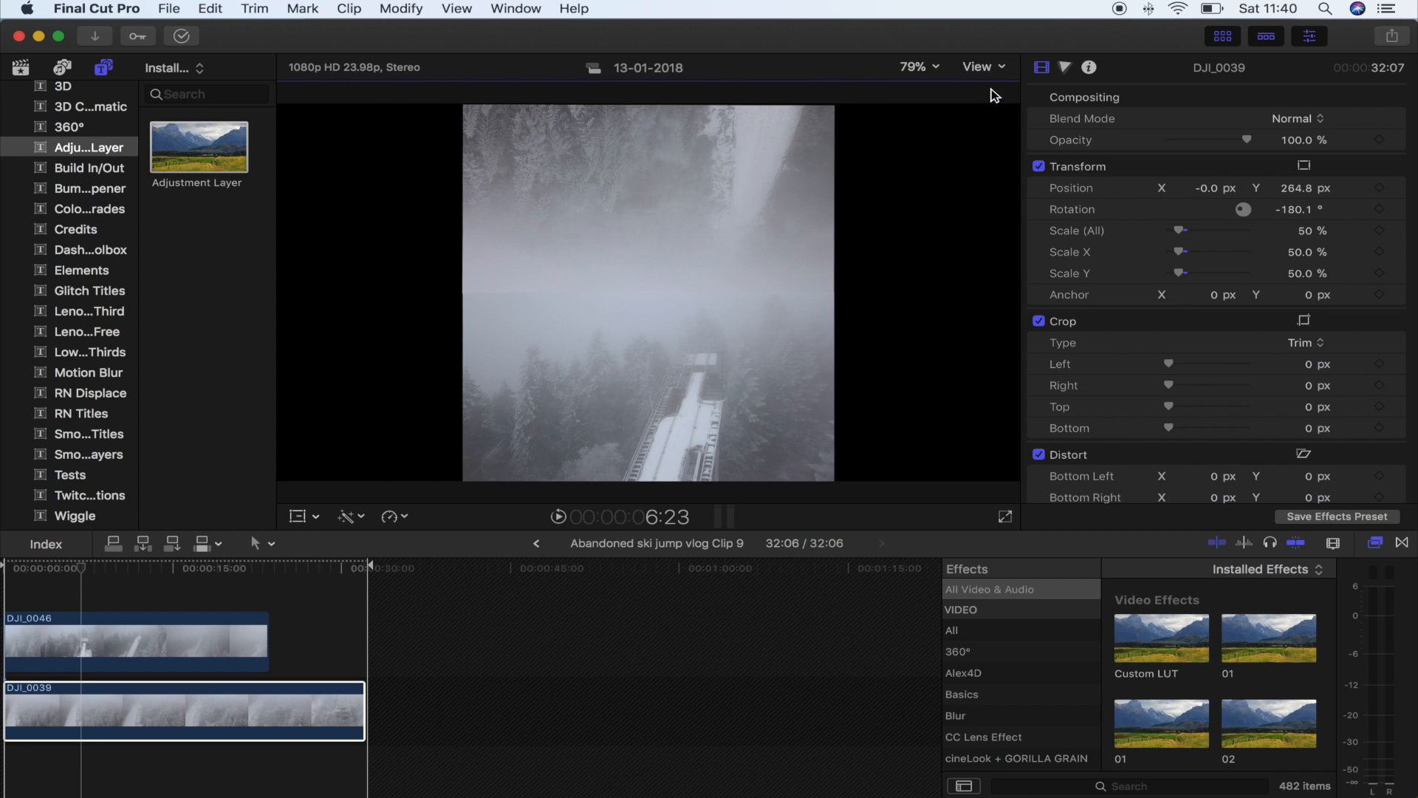
{"action": "left_click_drag", "start_coordinate": [87, 565], "coordinate": [154, 575]}
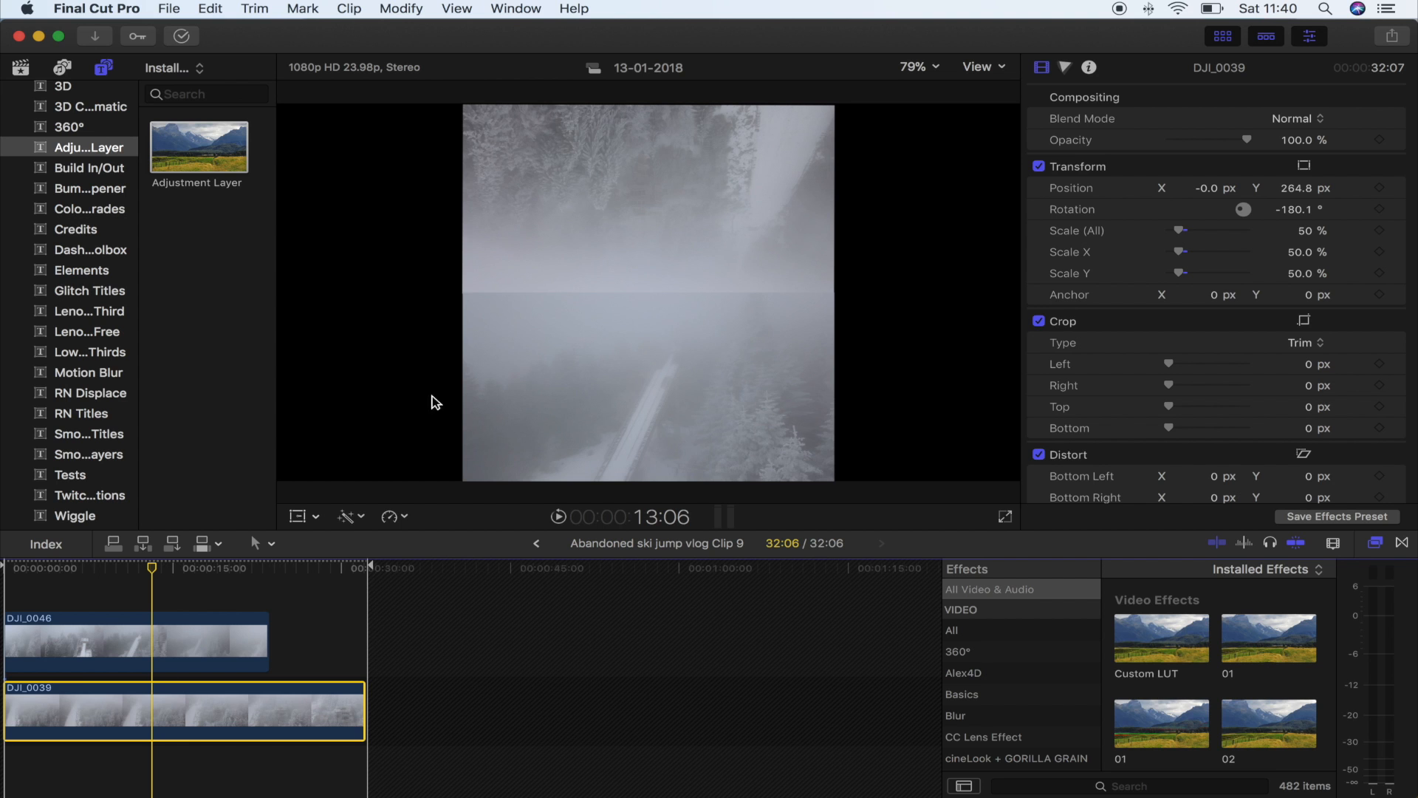
{"action": "left_click_drag", "start_coordinate": [150, 566], "coordinate": [175, 573]}
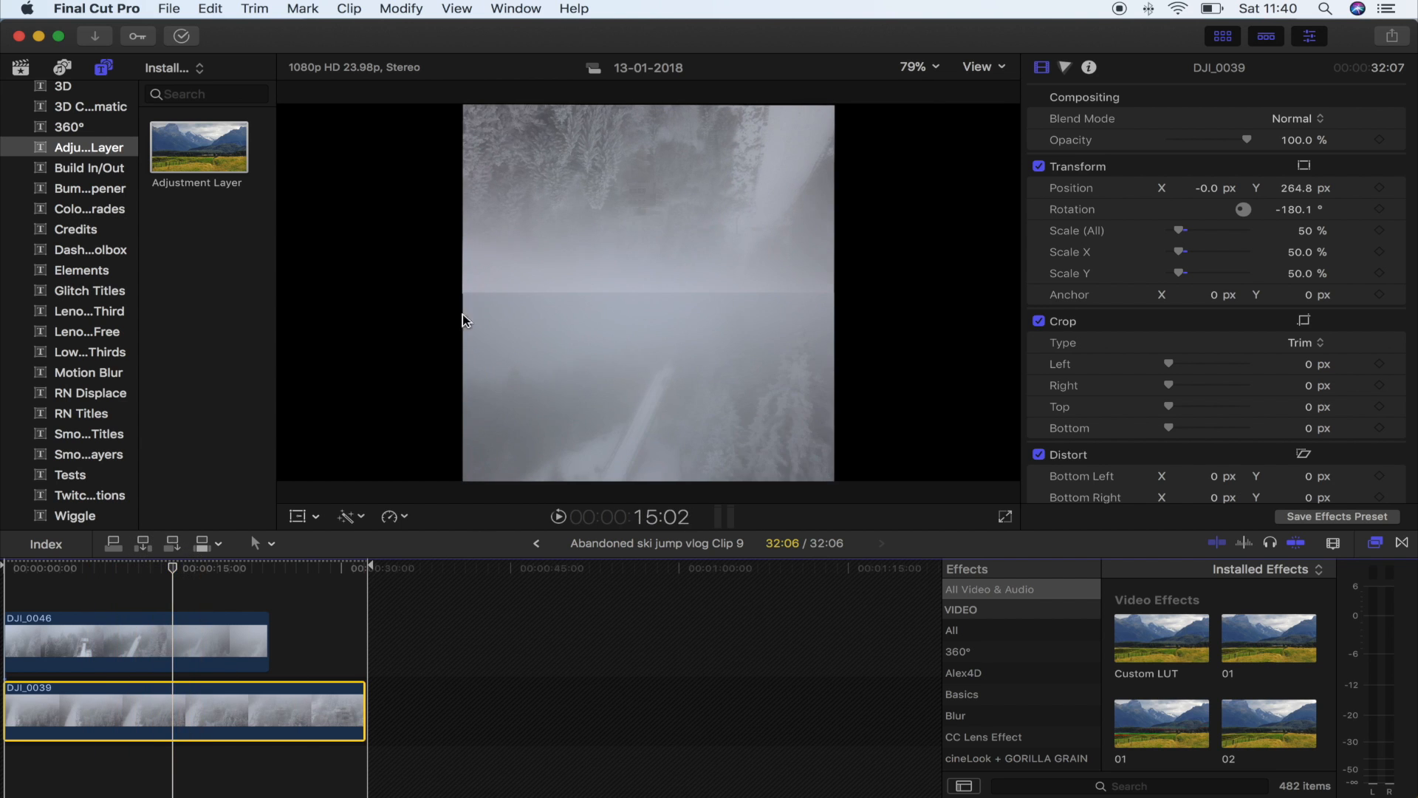
{"action": "left_click_drag", "start_coordinate": [185, 568], "coordinate": [250, 568]}
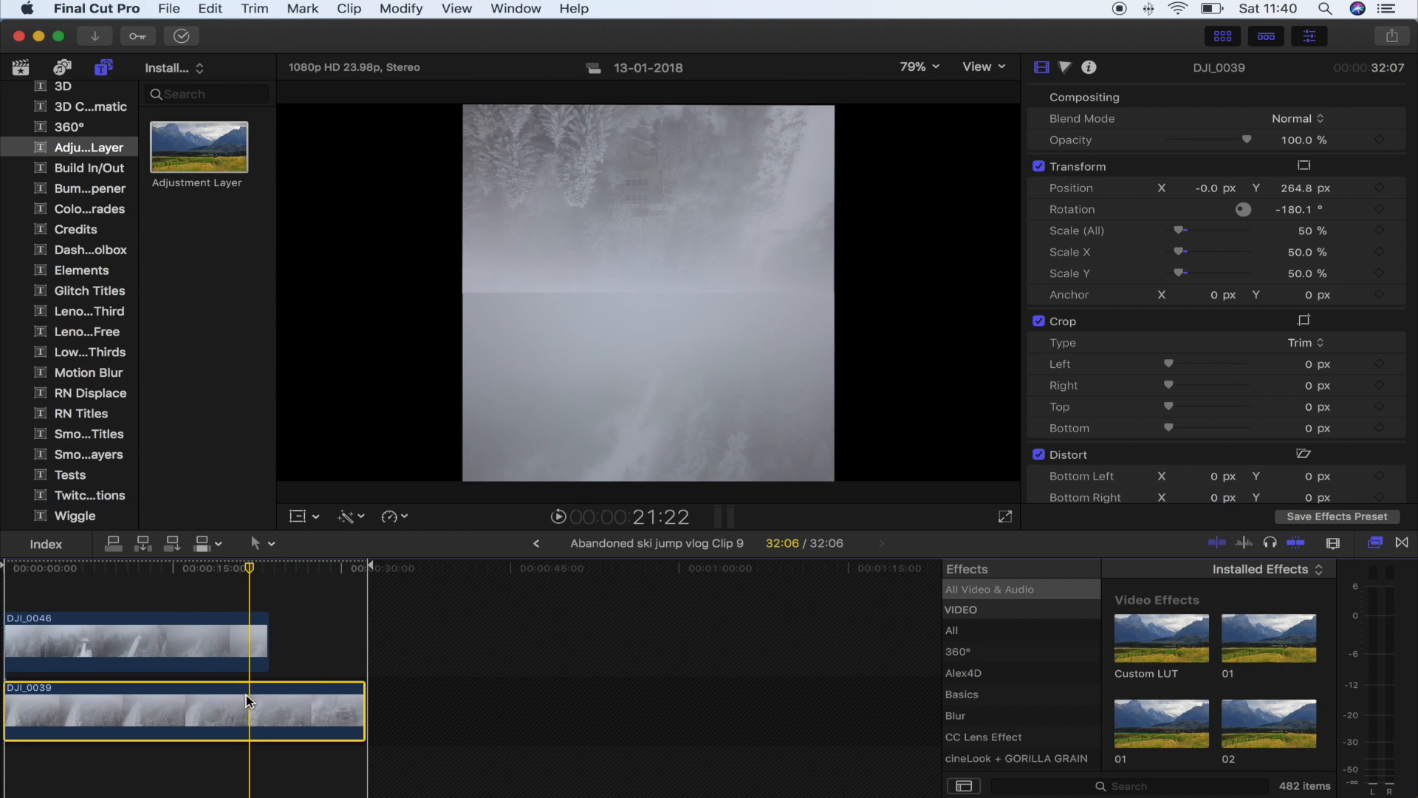
Step: Duplicate DJI_0039 and stack the copy above DJI_0046, aligned with the start of the timeline
{"action": "left_click", "coordinate": [104, 571]}
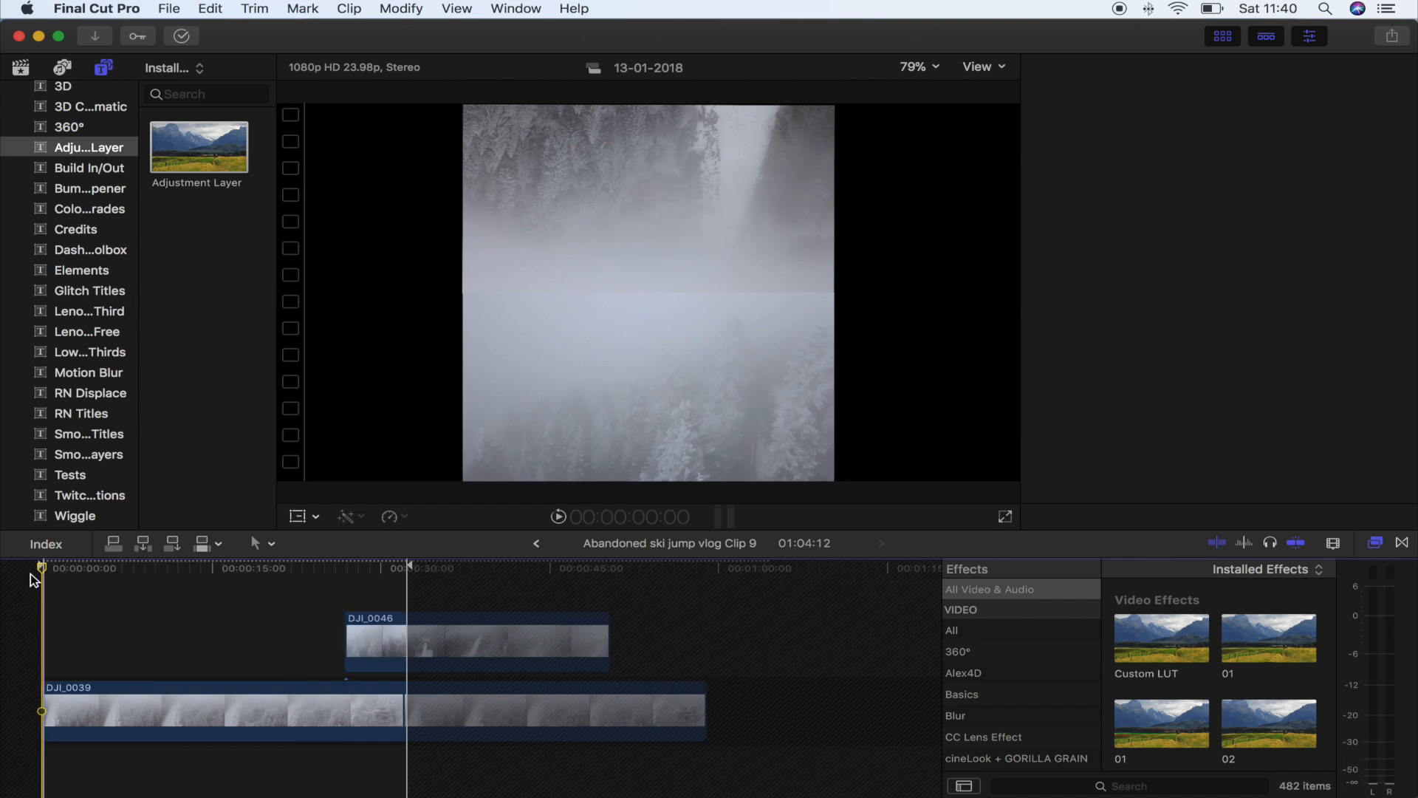
{"action": "left_click_drag", "start_coordinate": [169, 709], "coordinate": [164, 611]}
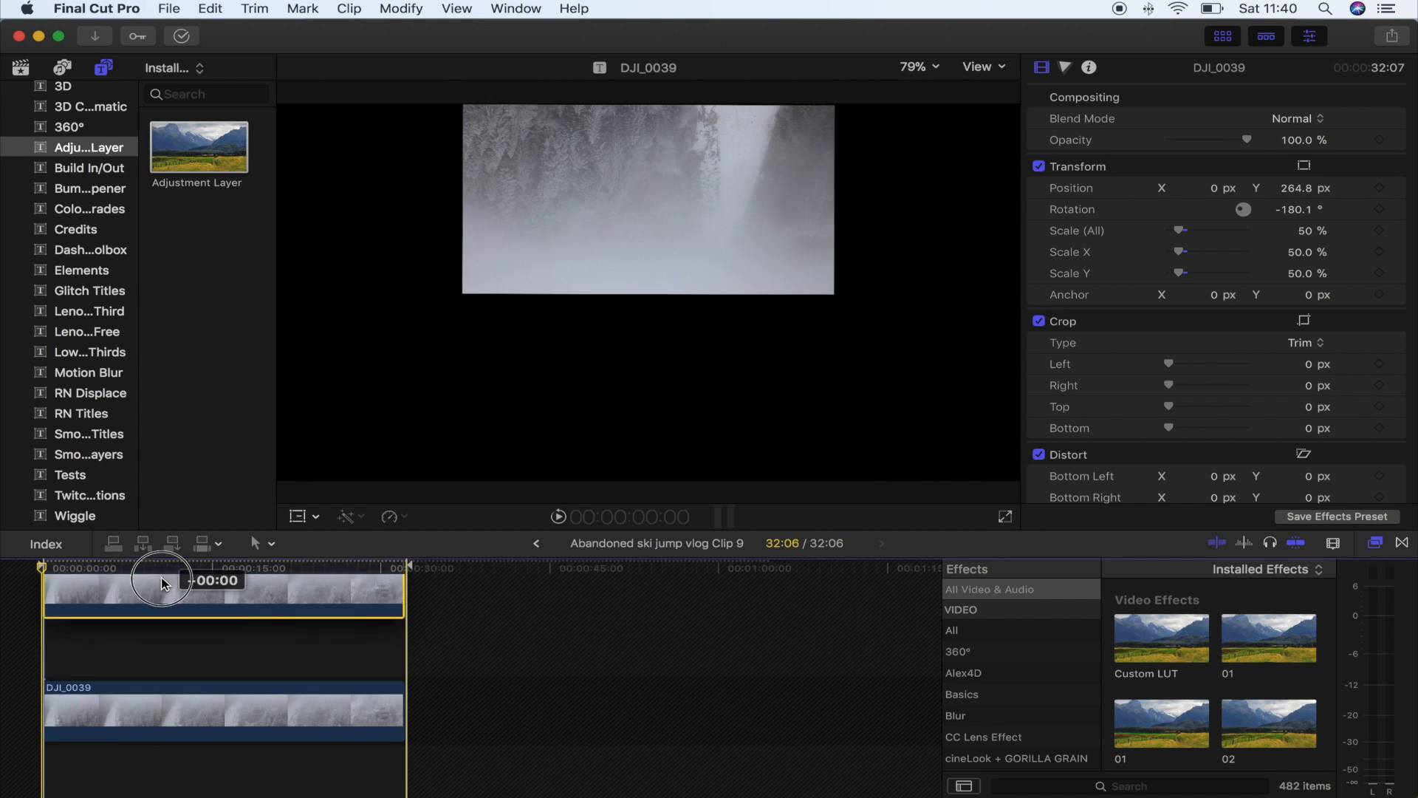
{"action": "left_click_drag", "start_coordinate": [162, 577], "coordinate": [166, 561]}
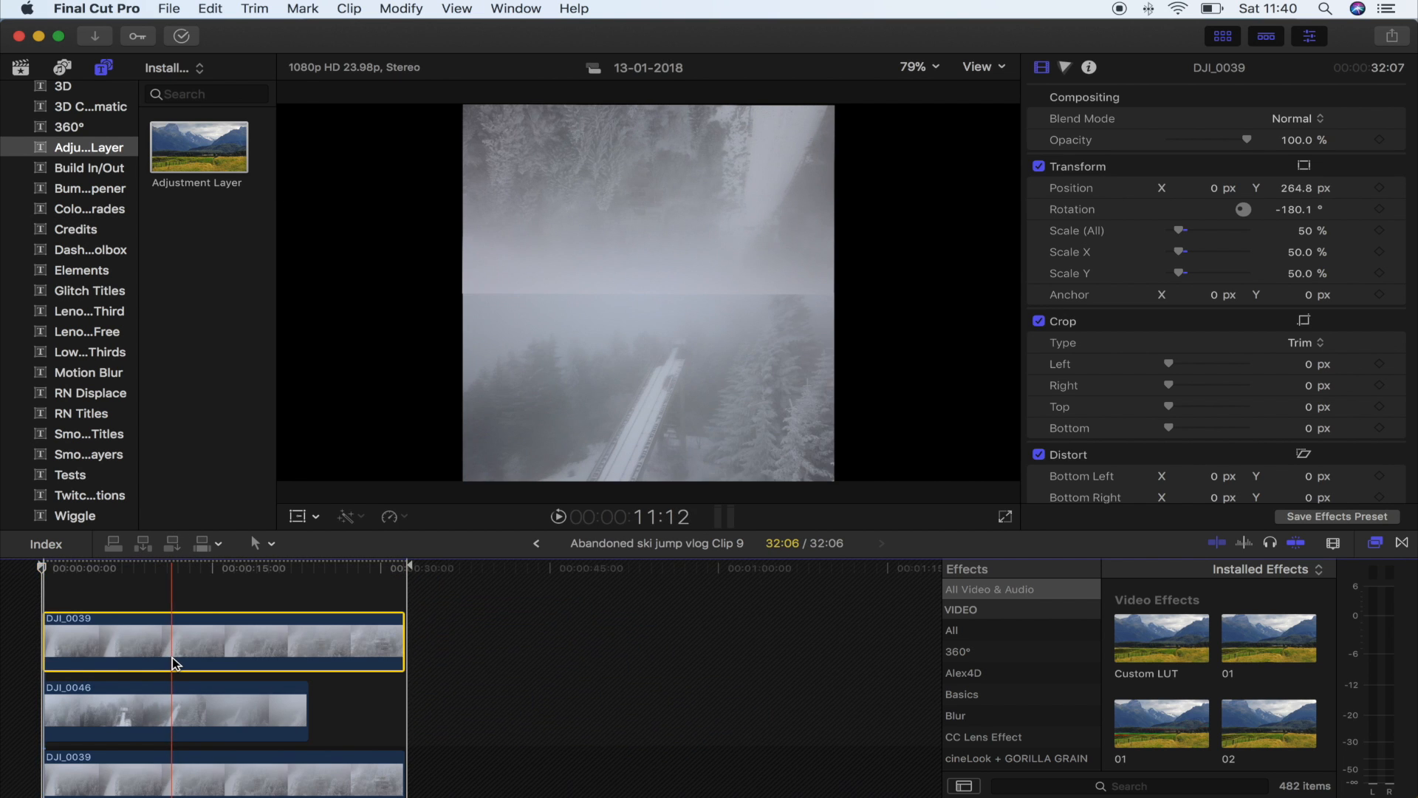
Step: Scale the topmost copy of DJI_0039 up to 68%
{"action": "key", "text": "super+equal"}
{"action": "scroll", "coordinate": [178, 656], "scroll_direction": "left", "scroll_amount": 1}
{"action": "scroll", "coordinate": [178, 654], "scroll_direction": "left", "scroll_amount": 3}
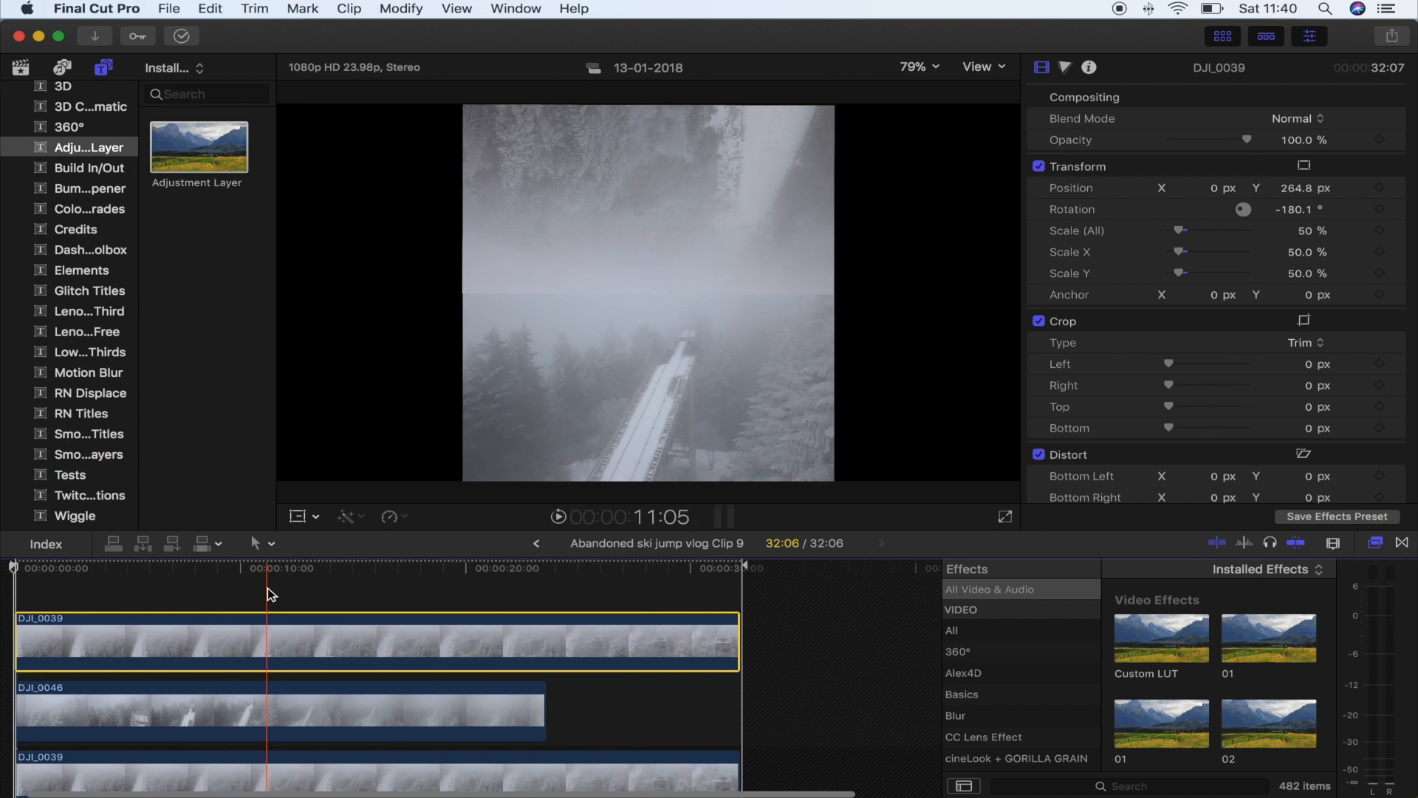
{"action": "left_click", "coordinate": [280, 571]}
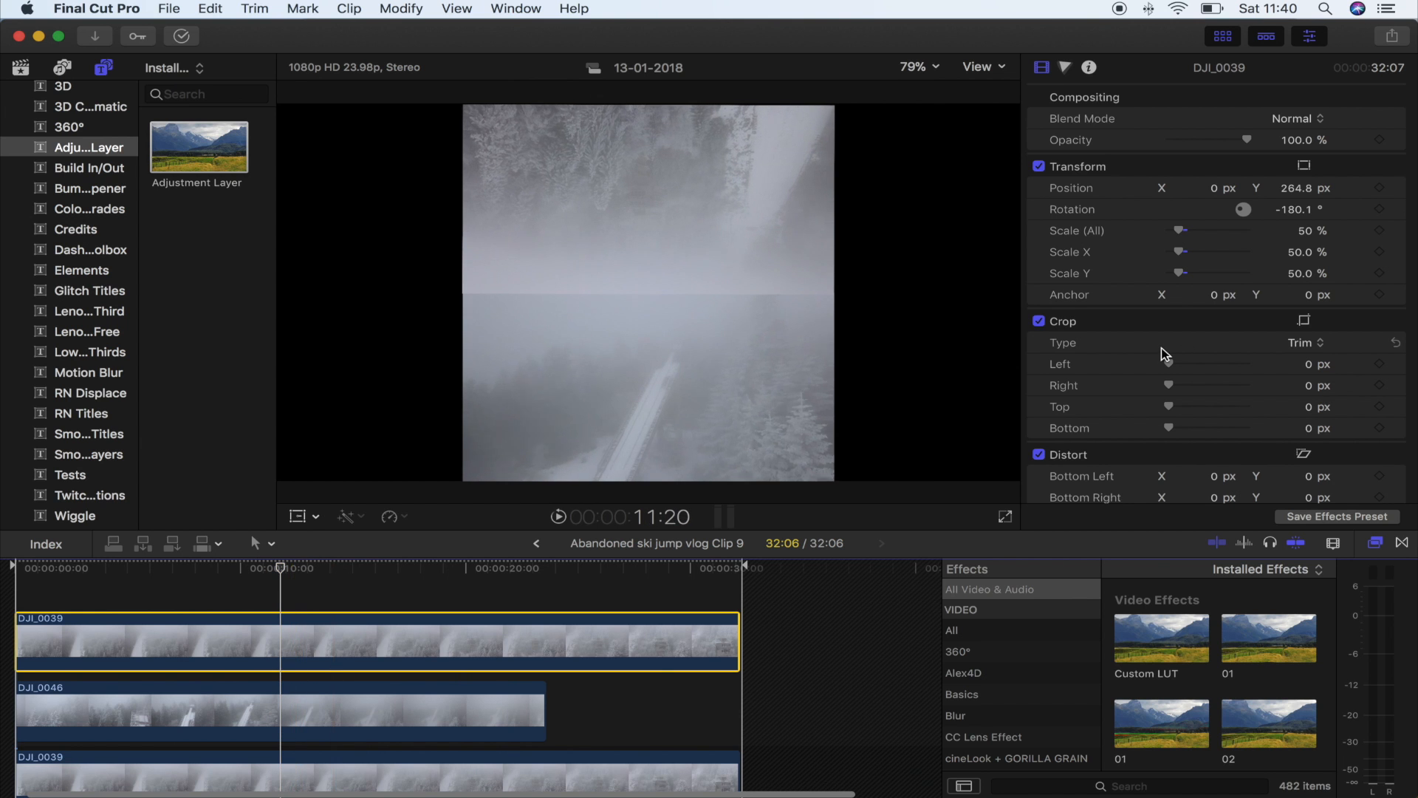
{"action": "left_click_drag", "start_coordinate": [1181, 235], "coordinate": [1182, 231]}
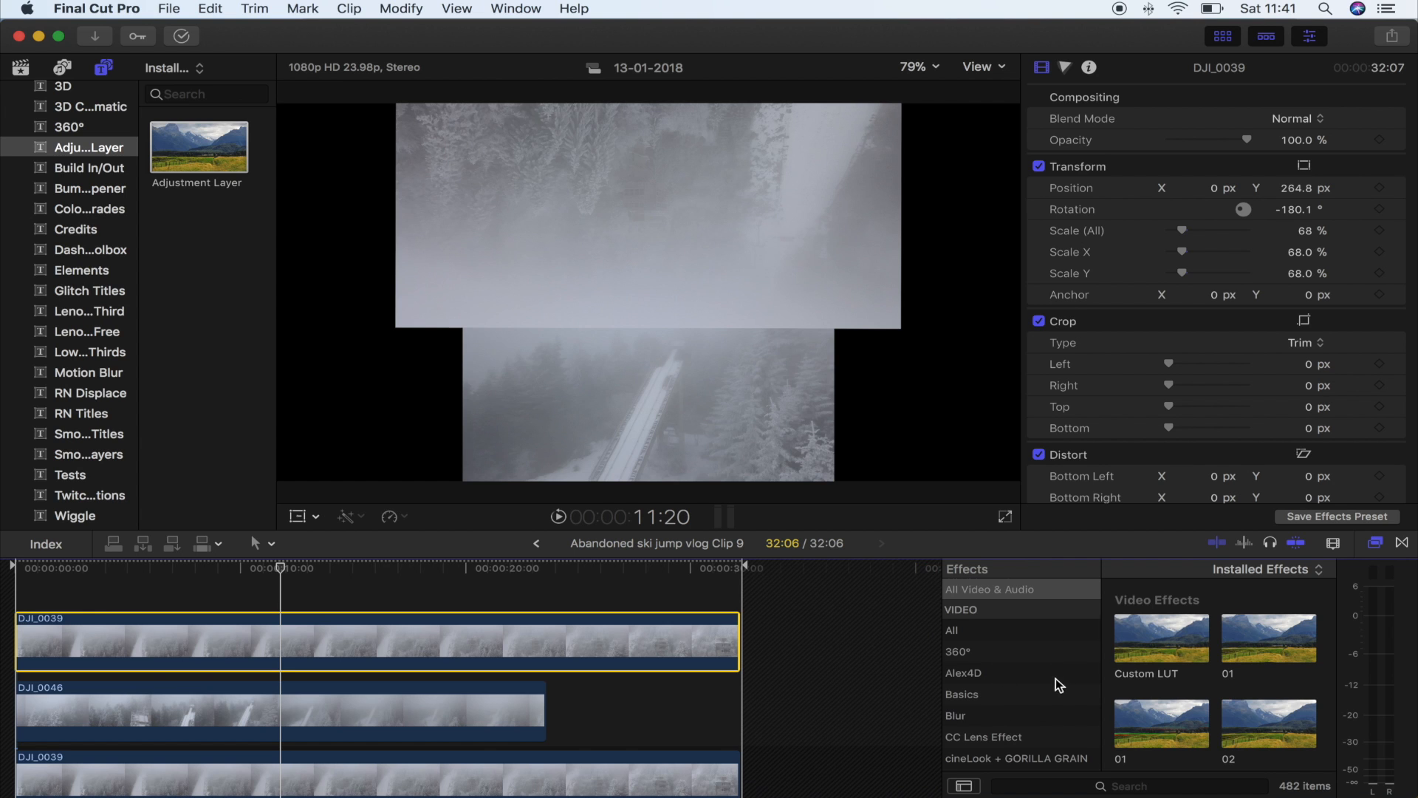
Step: Apply the Shape Mask effect to the topmost DJI_0039 clip
{"action": "scroll", "coordinate": [1060, 669], "scroll_direction": "down", "scroll_amount": 3}
{"action": "scroll", "coordinate": [1056, 681], "scroll_direction": "down", "scroll_amount": 3}
{"action": "left_click", "coordinate": [1019, 626]}
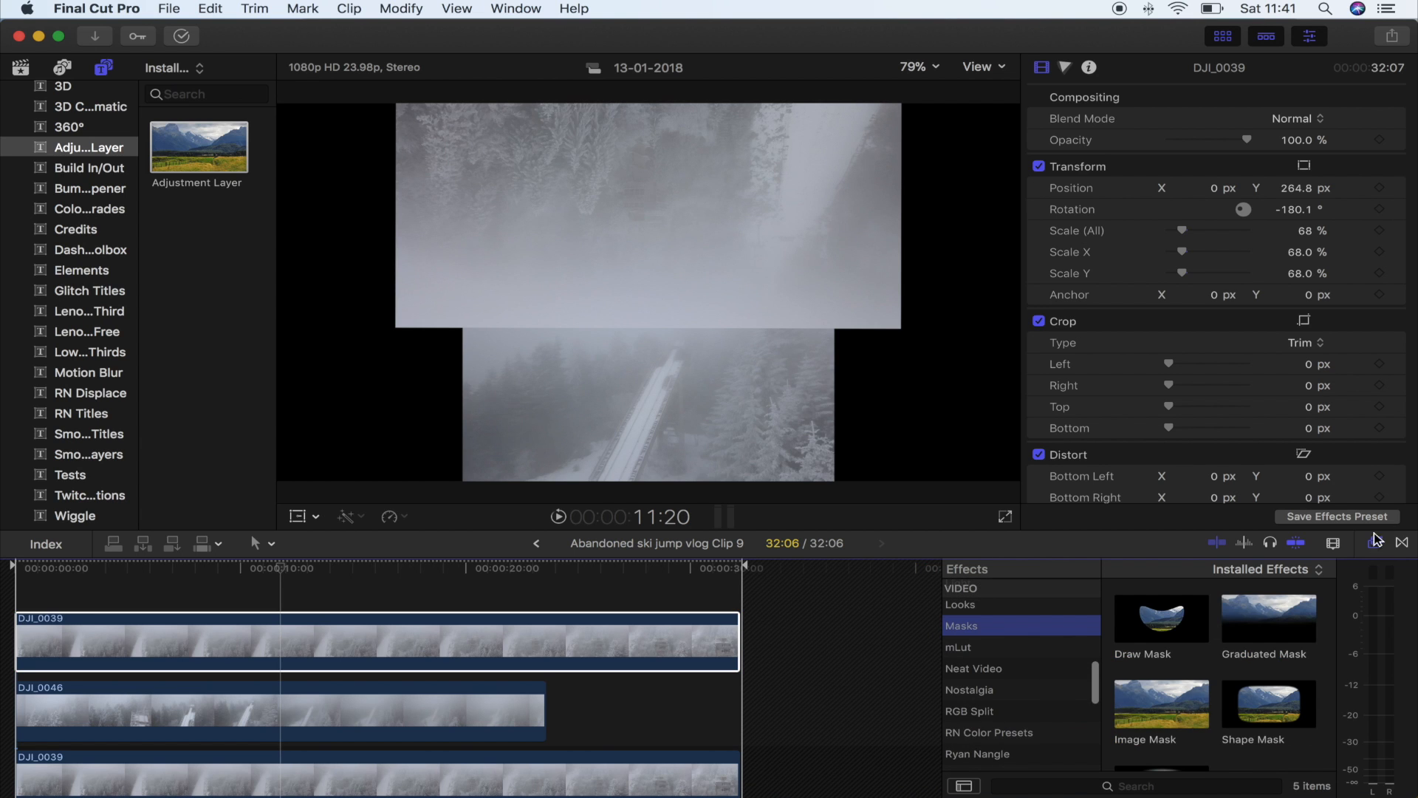
{"action": "left_click_drag", "start_coordinate": [1259, 705], "coordinate": [301, 643]}
Step: Shape the mask into a wide, thin band over the seam with 0% curvature and a feather of 288.7
{"action": "left_click_drag", "start_coordinate": [490, 200], "coordinate": [348, 206]}
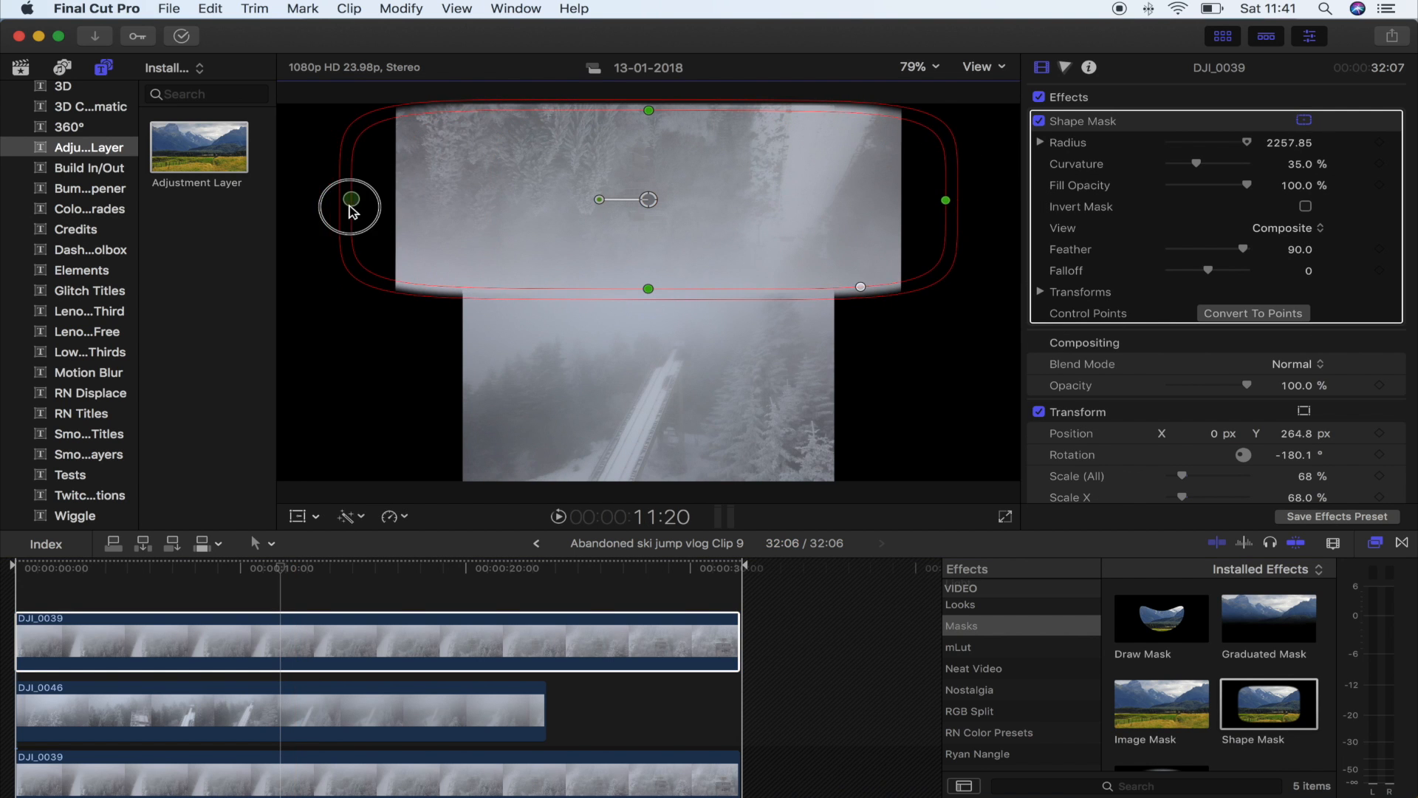
{"action": "left_click_drag", "start_coordinate": [871, 288], "coordinate": [960, 295]}
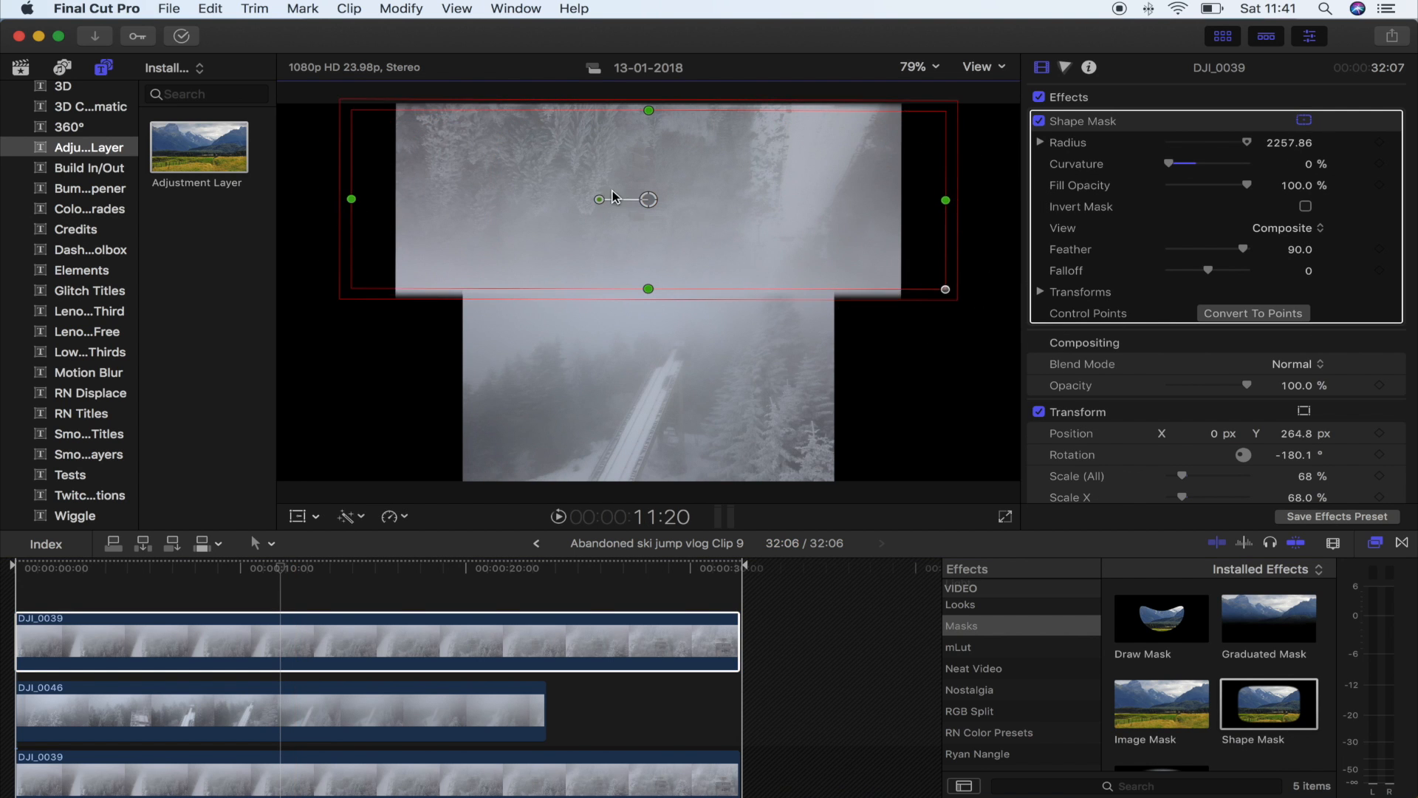
{"action": "mouse_move", "coordinate": [648, 280]}
{"action": "left_mouse_down"}
{"action": "mouse_move", "coordinate": [646, 300]}
{"action": "mouse_move", "coordinate": [647, 273]}
{"action": "left_mouse_up"}
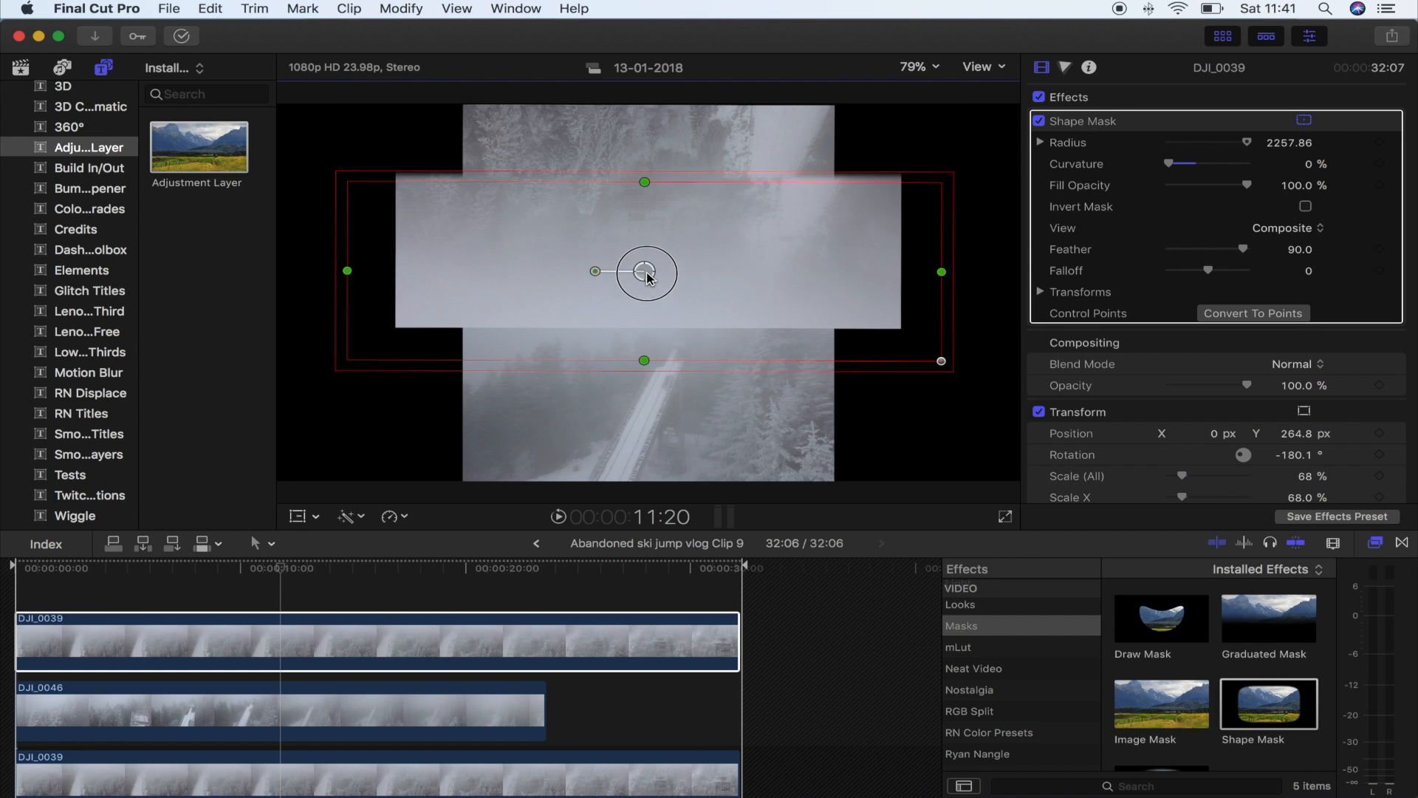
{"action": "left_click_drag", "start_coordinate": [646, 183], "coordinate": [679, 223]}
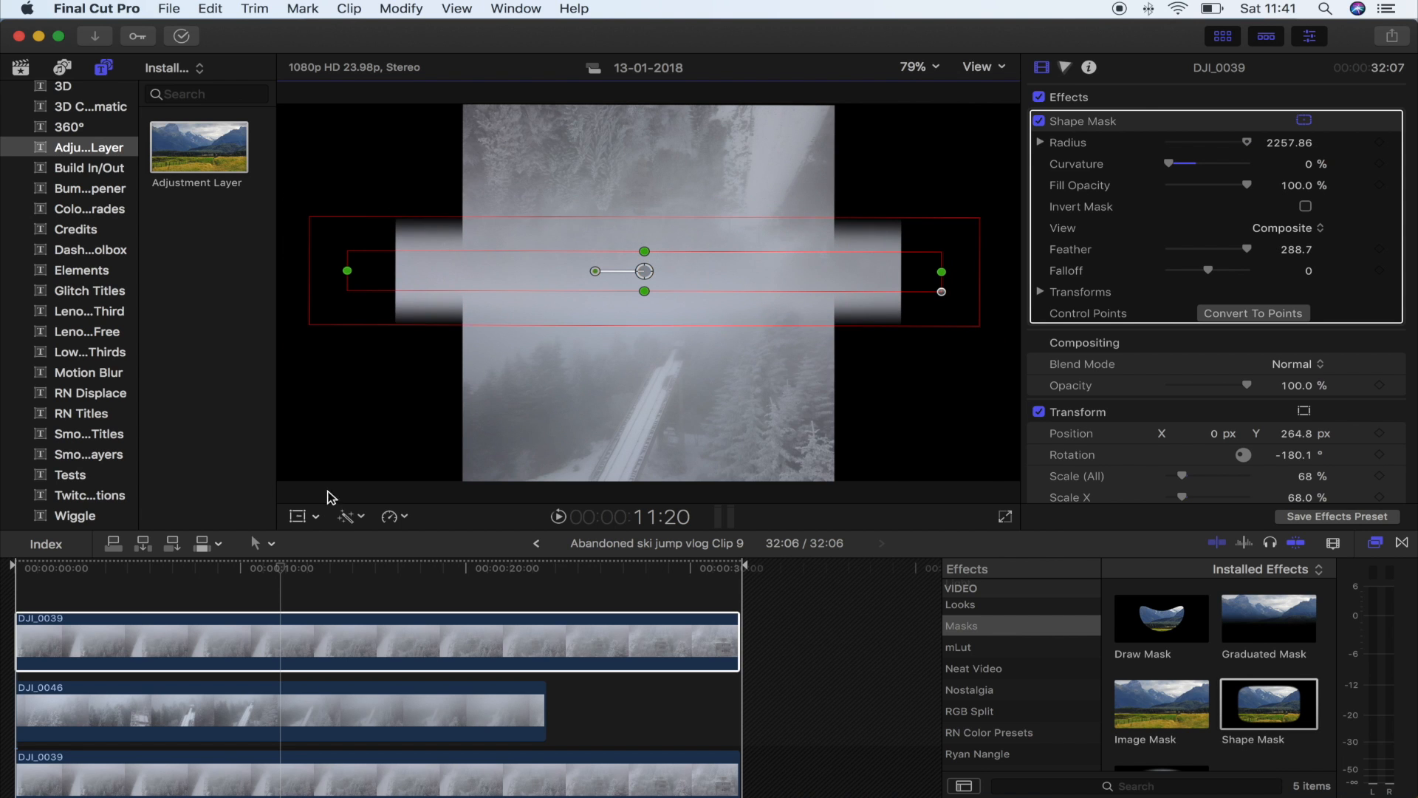
Step: Reposition the masked DJI_0039 clip at X 1.7 px, Y 262.7 px and increase its mask feather to 335.1
{"action": "left_click", "coordinate": [297, 517]}
{"action": "left_click_drag", "start_coordinate": [650, 275], "coordinate": [667, 240]}
{"action": "left_click", "coordinate": [982, 97]}
Step: Duplicate DJI_0046 and stack the copy directly above the original, aligned with the start of the timeline
{"action": "left_click", "coordinate": [244, 597]}
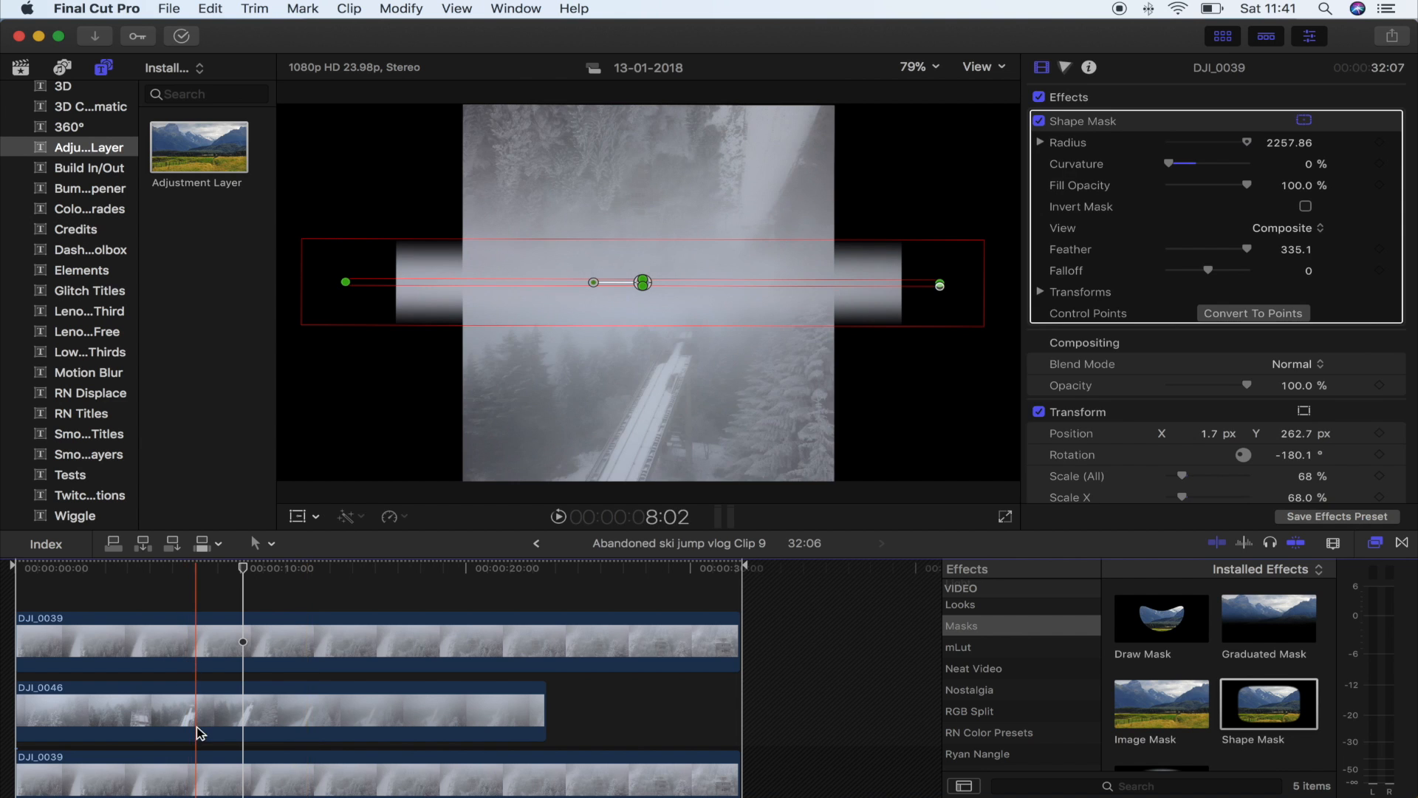
{"action": "left_click", "coordinate": [210, 722]}
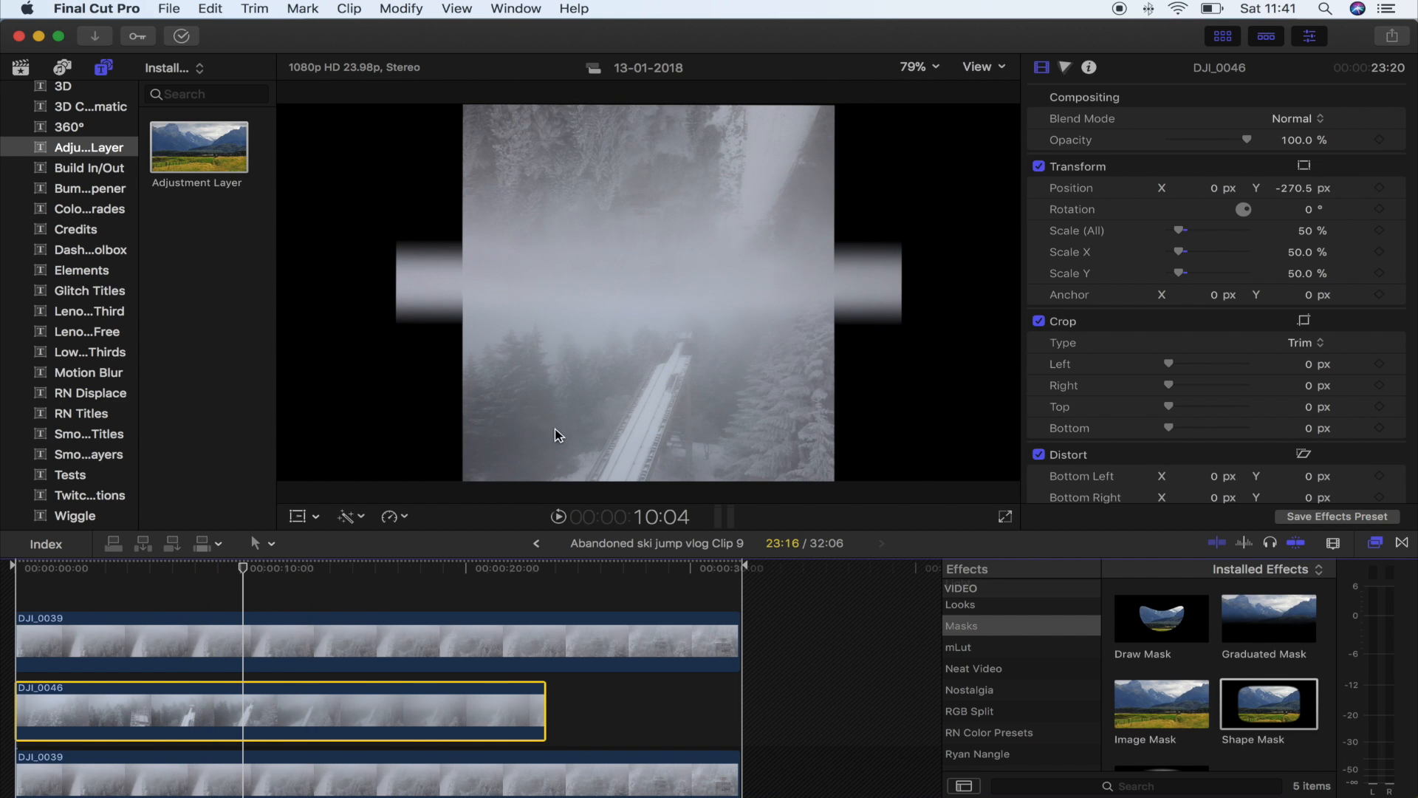
{"action": "left_click", "coordinate": [116, 569]}
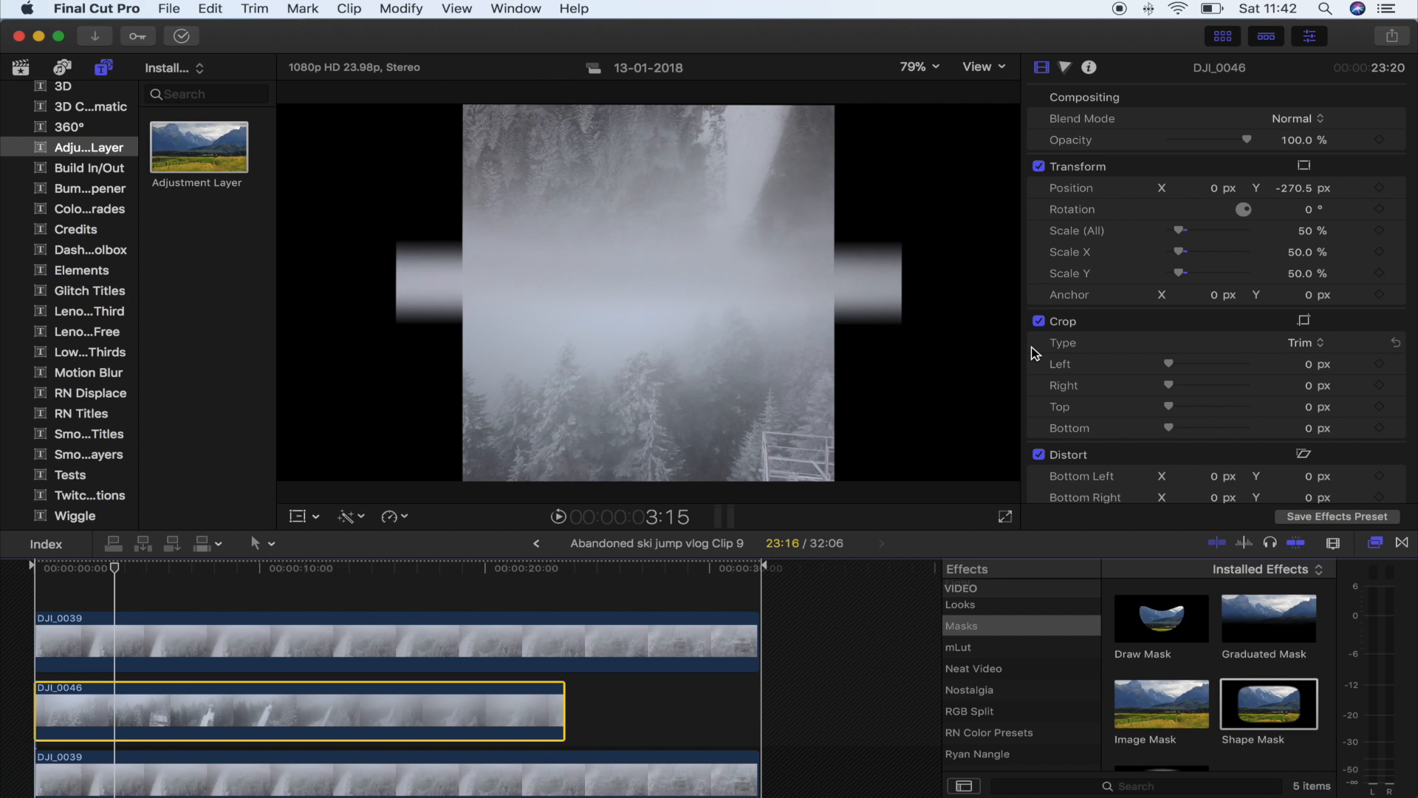
{"action": "scroll", "coordinate": [111, 681], "scroll_direction": "down", "scroll_amount": 1}
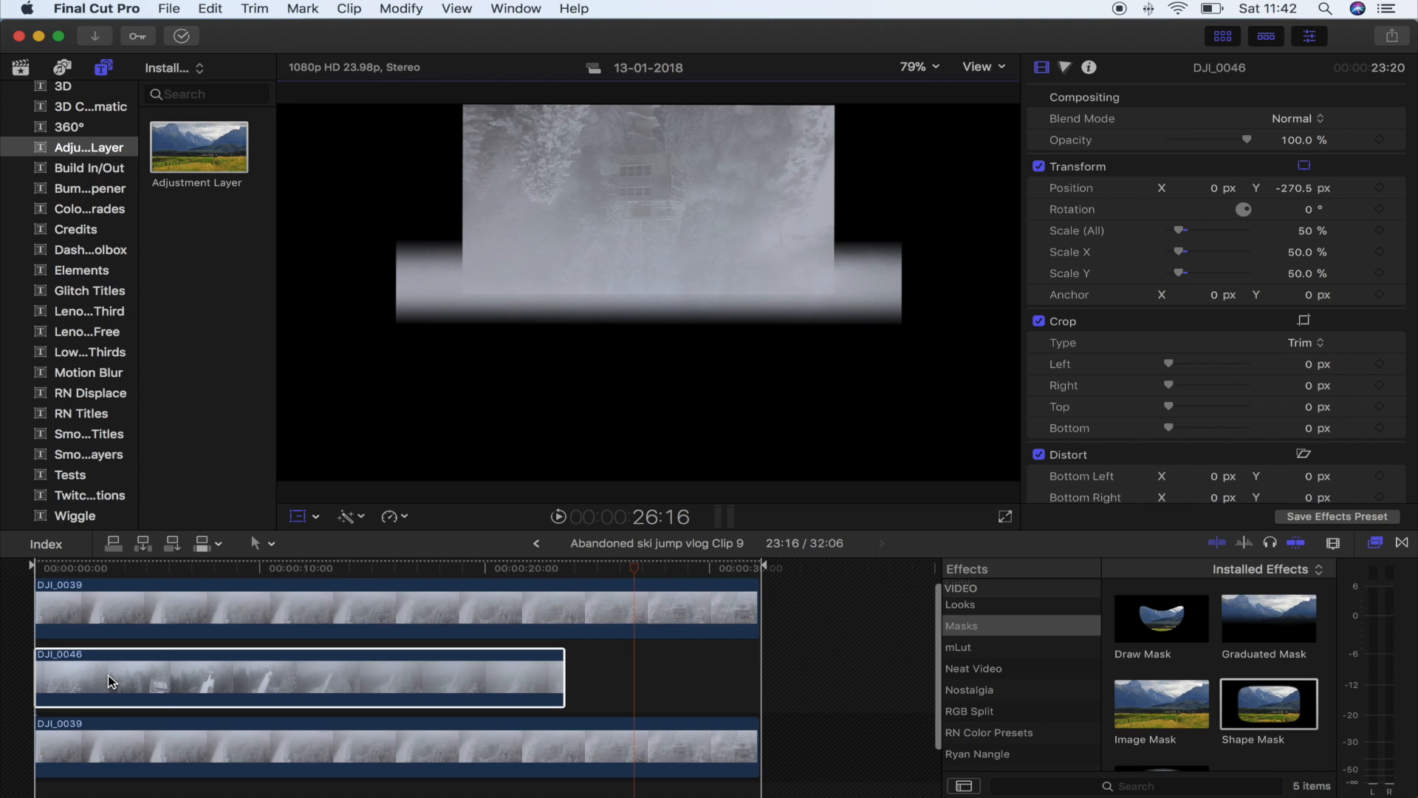
{"action": "scroll", "coordinate": [111, 681], "scroll_direction": "up", "scroll_amount": 2}
{"action": "left_click", "coordinate": [123, 590]}
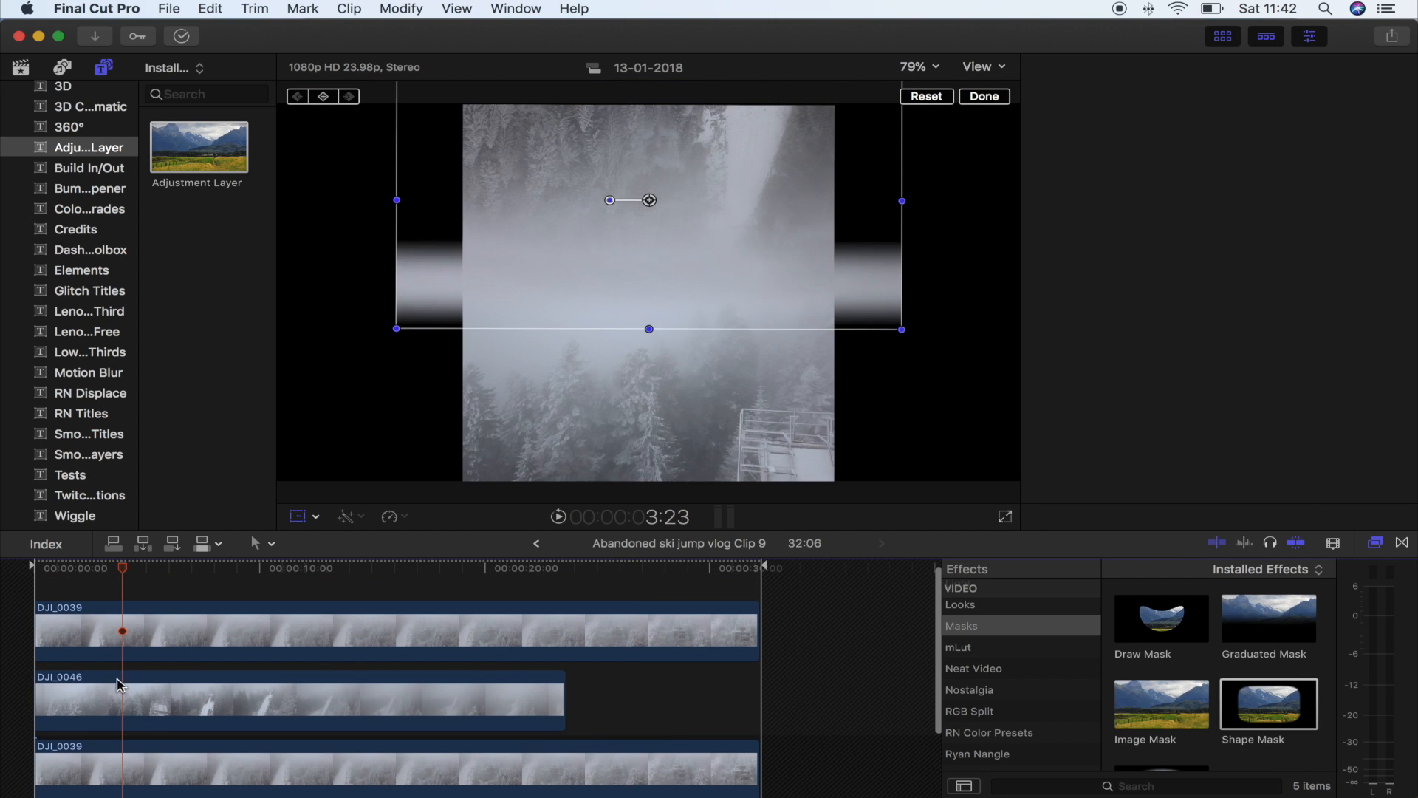
{"action": "left_click", "coordinate": [122, 694]}
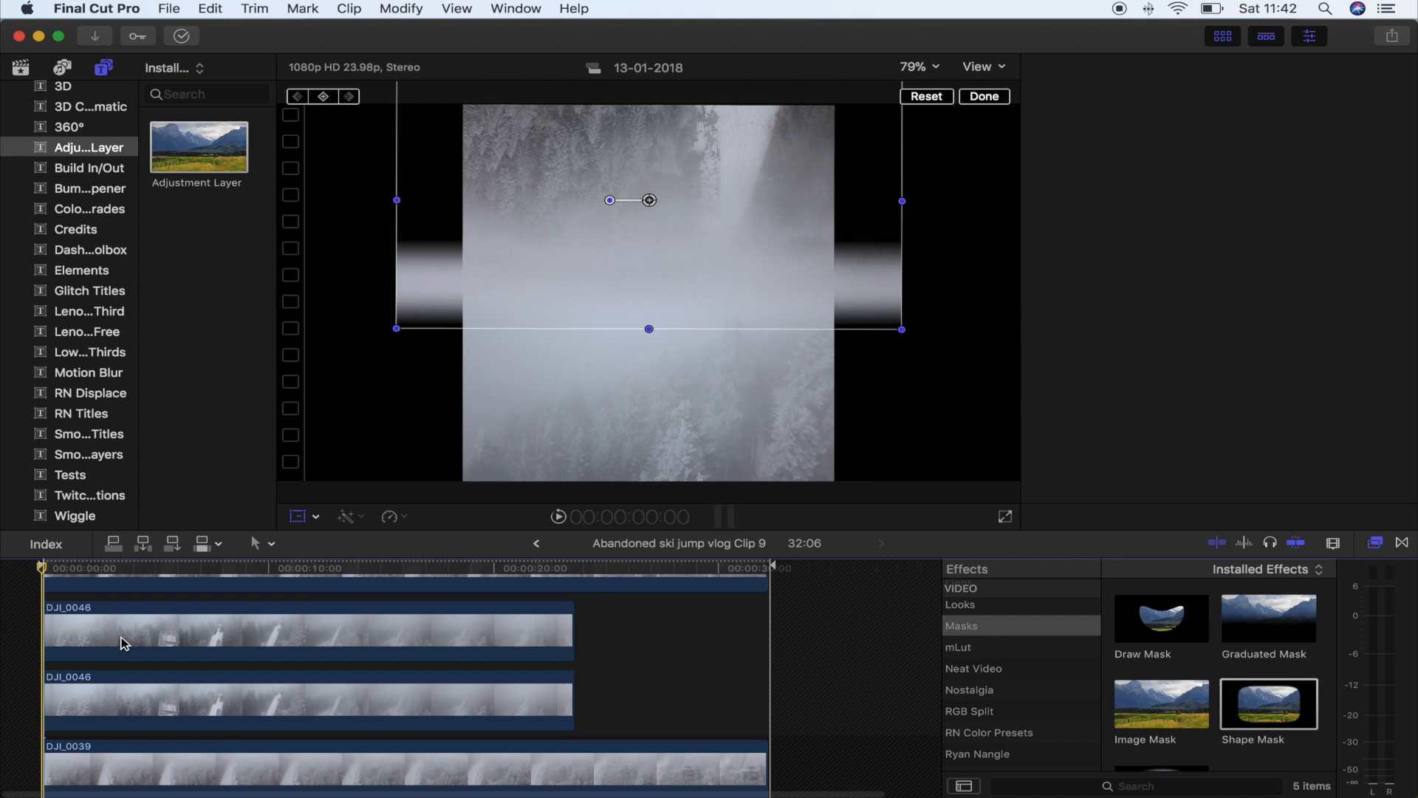
{"action": "scroll", "coordinate": [123, 645], "scroll_direction": "down", "scroll_amount": 1}
{"action": "left_click_drag", "start_coordinate": [85, 572], "coordinate": [172, 573]}
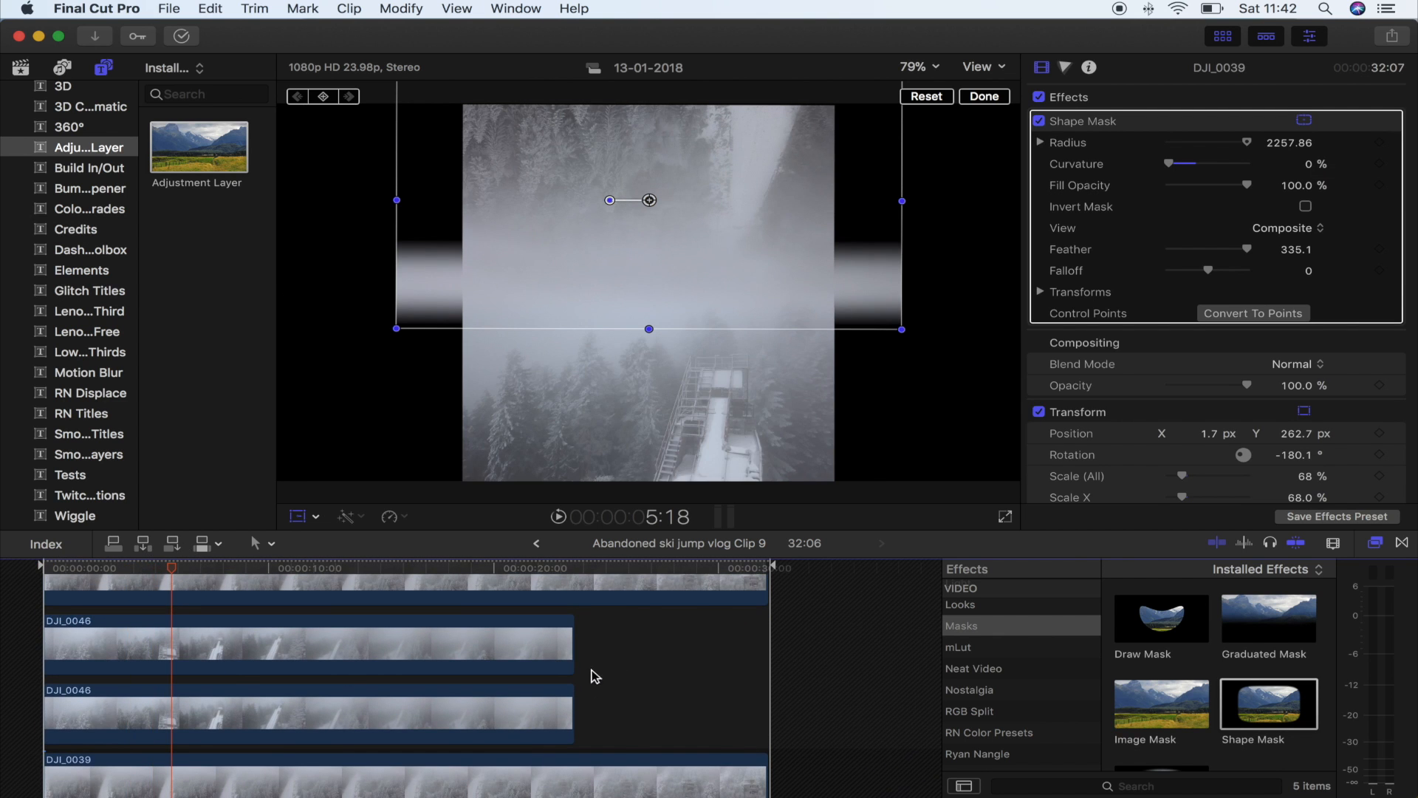
Step: Move the upper DJI_0046 copy sideways in the frame to about X 623.2 px, Y -260.8 px
{"action": "left_click", "coordinate": [242, 698]}
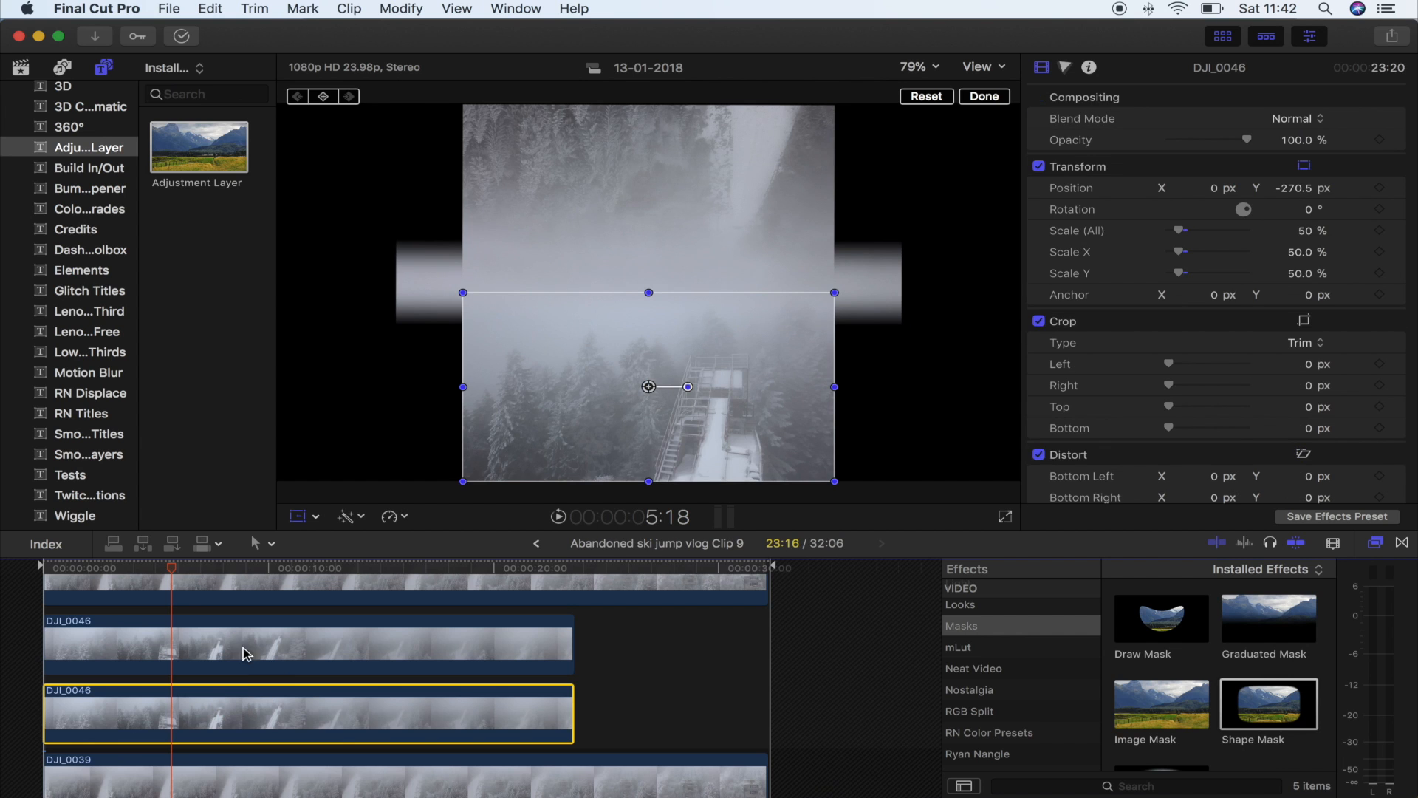
{"action": "left_click", "coordinate": [240, 672]}
{"action": "left_click_drag", "start_coordinate": [649, 387], "coordinate": [889, 383]}
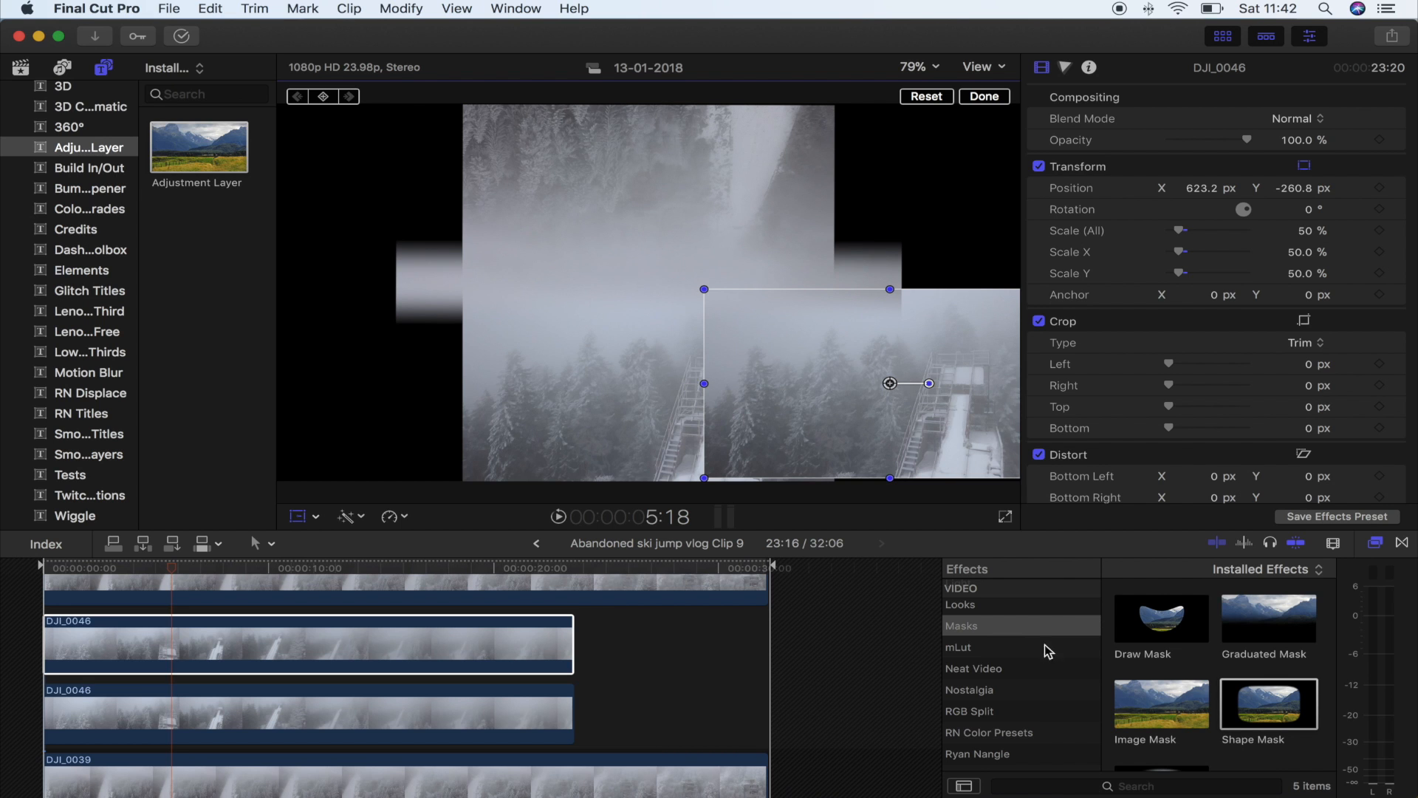
Step: Search all effects for "flipped" and apply the Flipped effect to the upper DJI_0046 copy
{"action": "scroll", "coordinate": [1044, 665], "scroll_direction": "up", "scroll_amount": 8}
{"action": "left_click", "coordinate": [987, 591]}
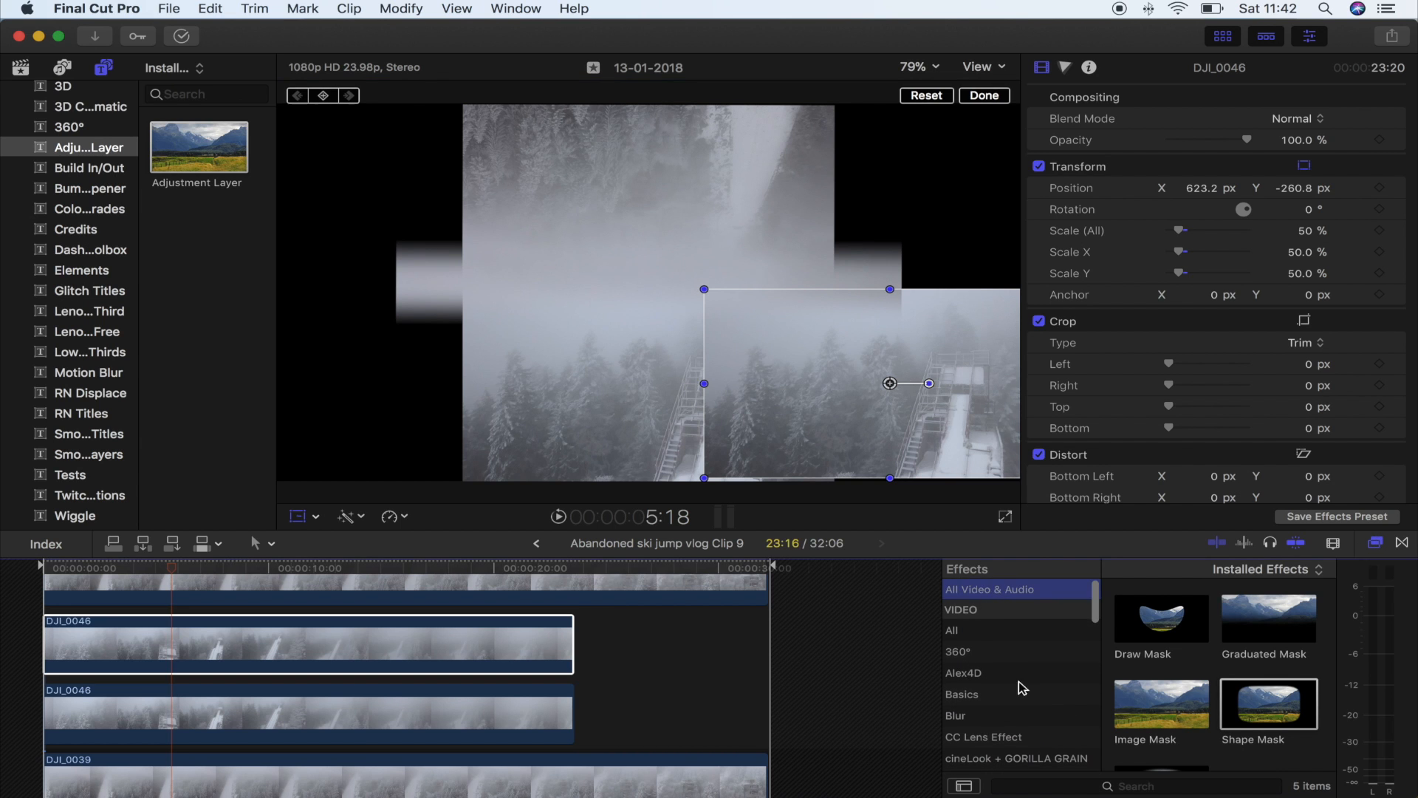
{"action": "left_click", "coordinate": [1072, 788]}
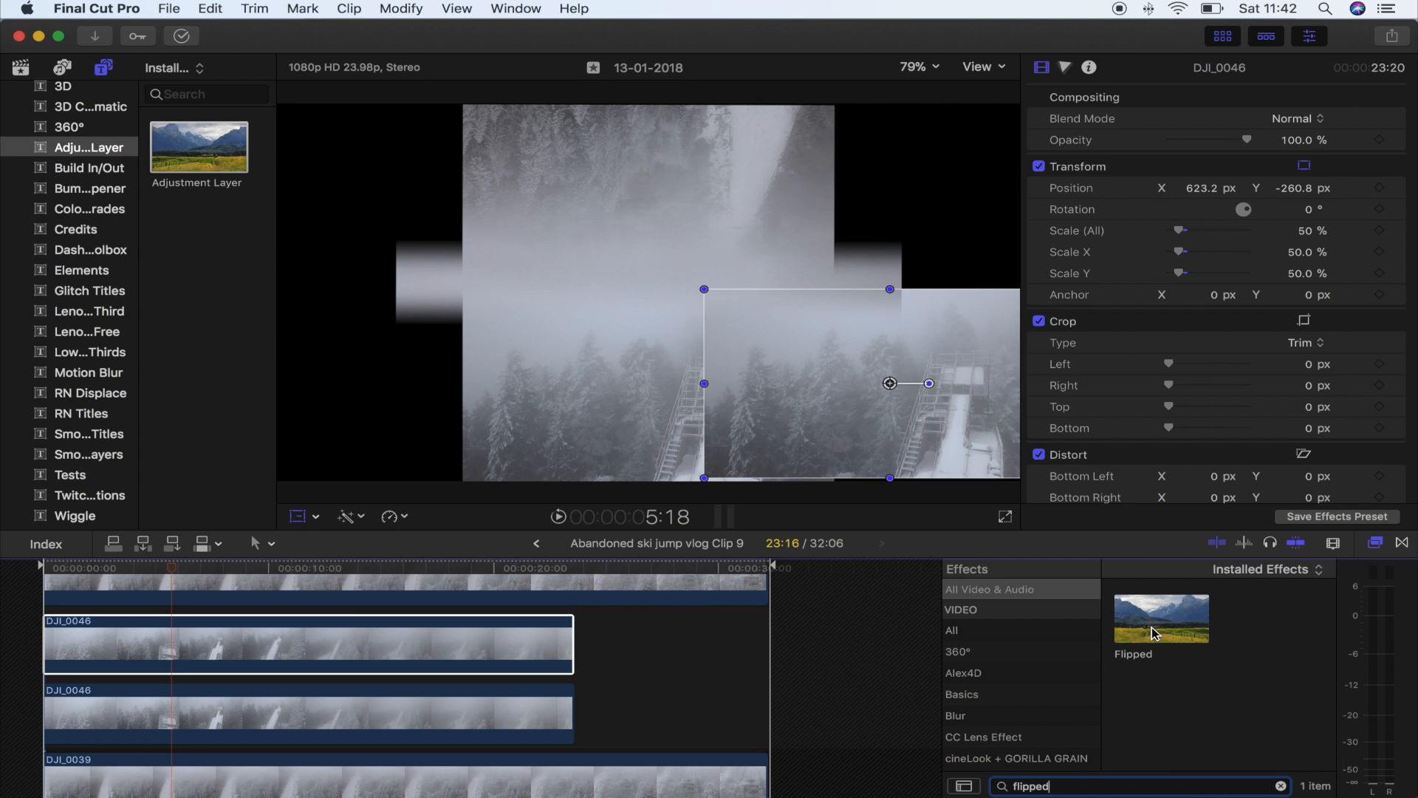
{"action": "left_click_drag", "start_coordinate": [1155, 633], "coordinate": [446, 650]}
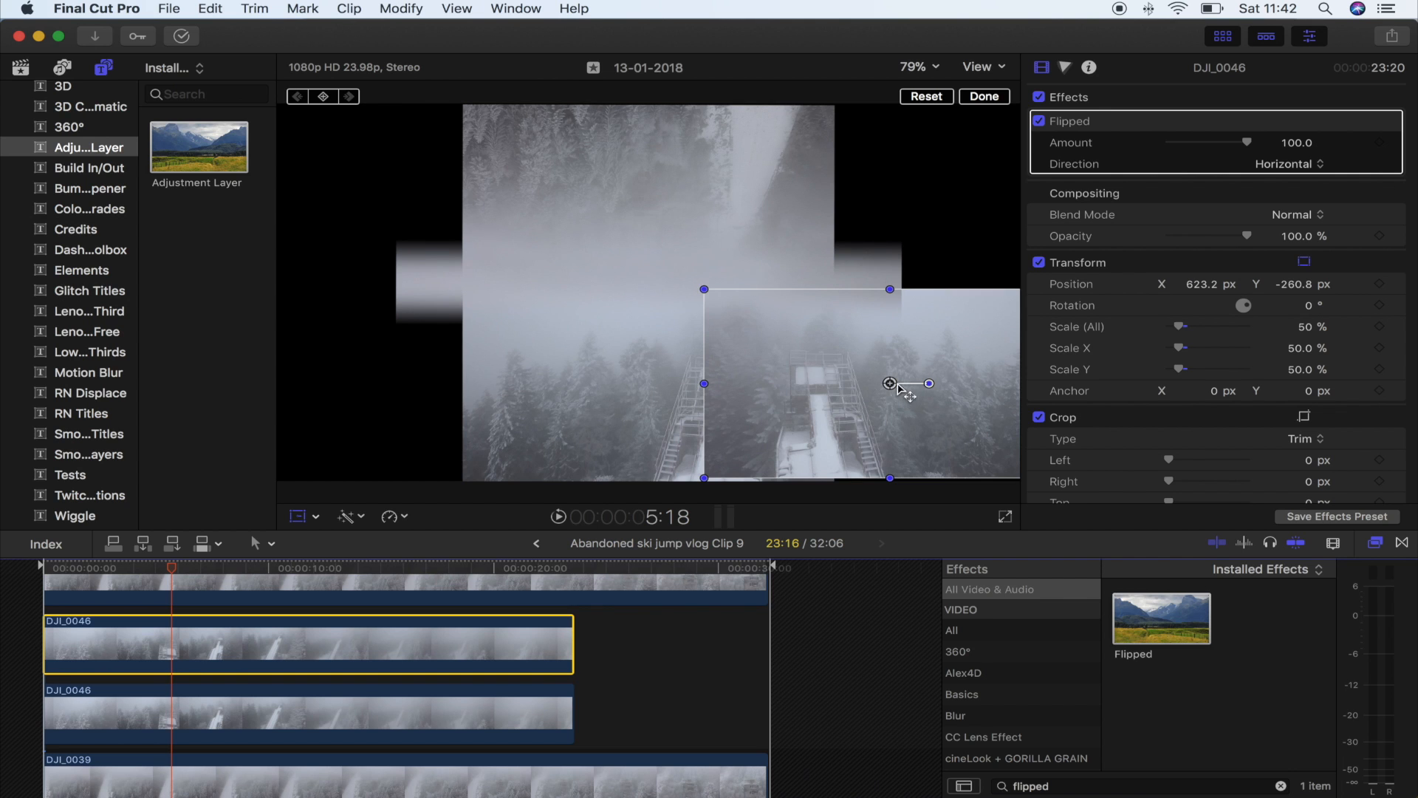
Step: Align the flipped DJI_0046 copy beside the original at X 952.0 px, Y -270.4 px and finish the transform
{"action": "left_click_drag", "start_coordinate": [899, 384], "coordinate": [985, 390]}
{"action": "left_click_drag", "start_coordinate": [829, 427], "coordinate": [859, 421]}
{"action": "left_click", "coordinate": [973, 102]}
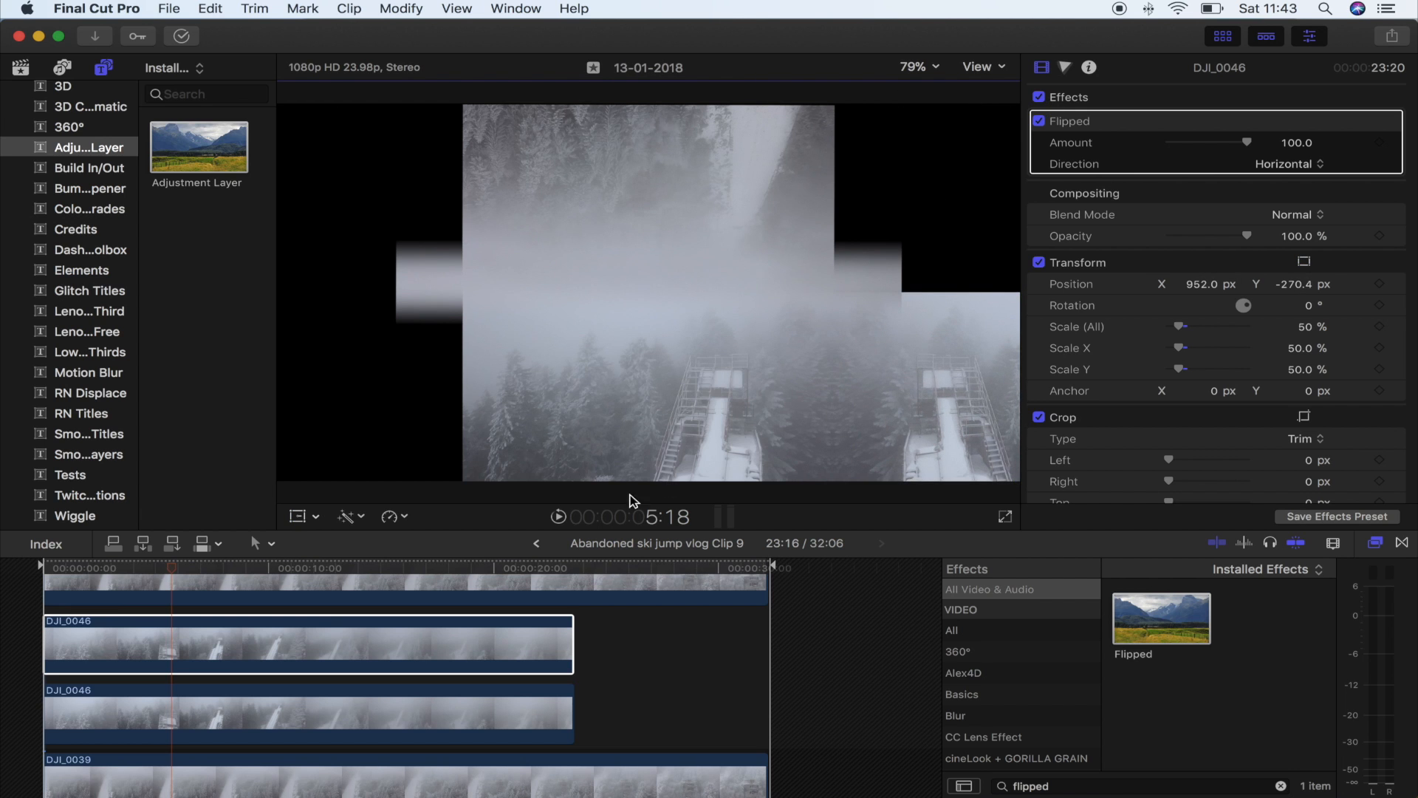
Step: Duplicate the flipped DJI_0046 clip and stack the copy with the others, aligned with the start of the timeline
{"action": "left_click", "coordinate": [372, 644]}
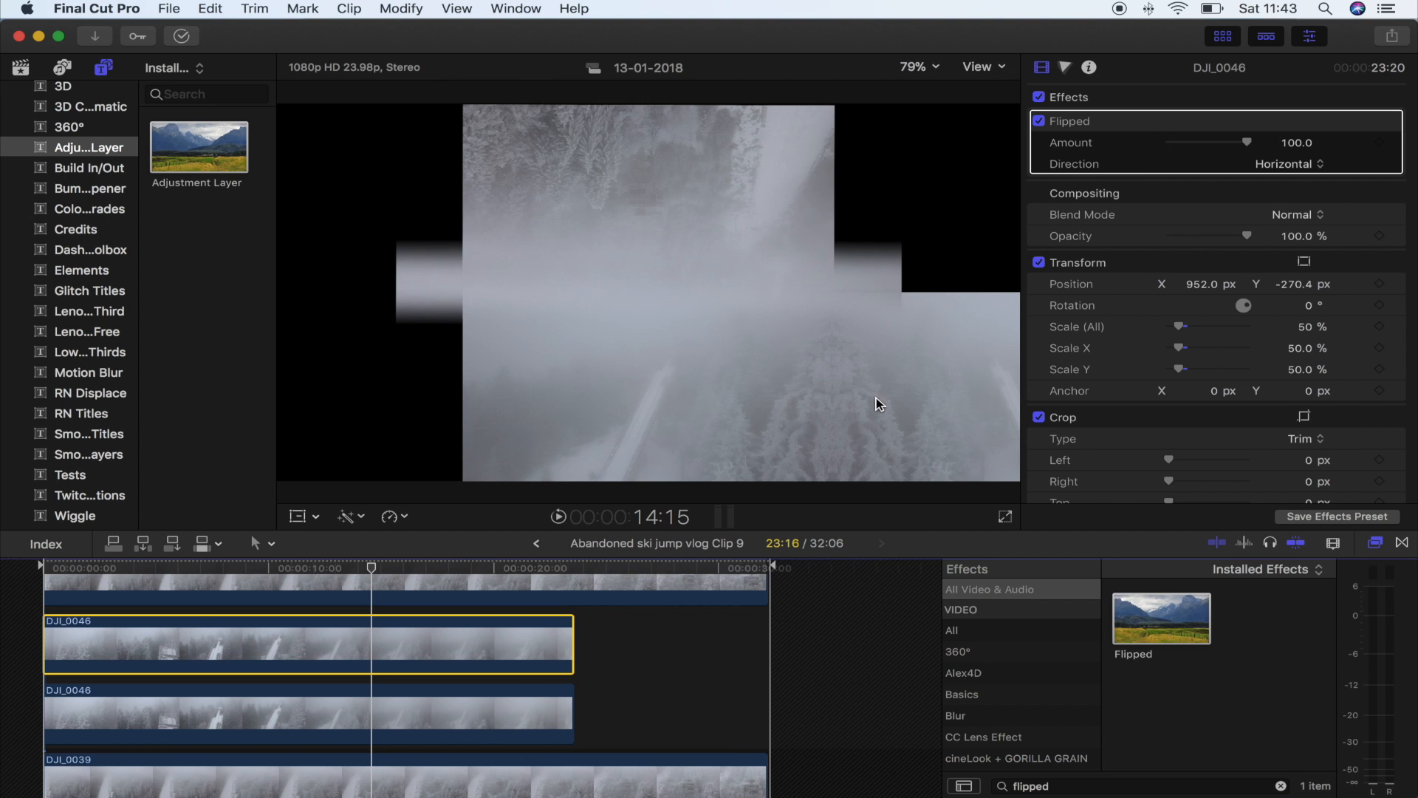
{"action": "left_click", "coordinate": [62, 570]}
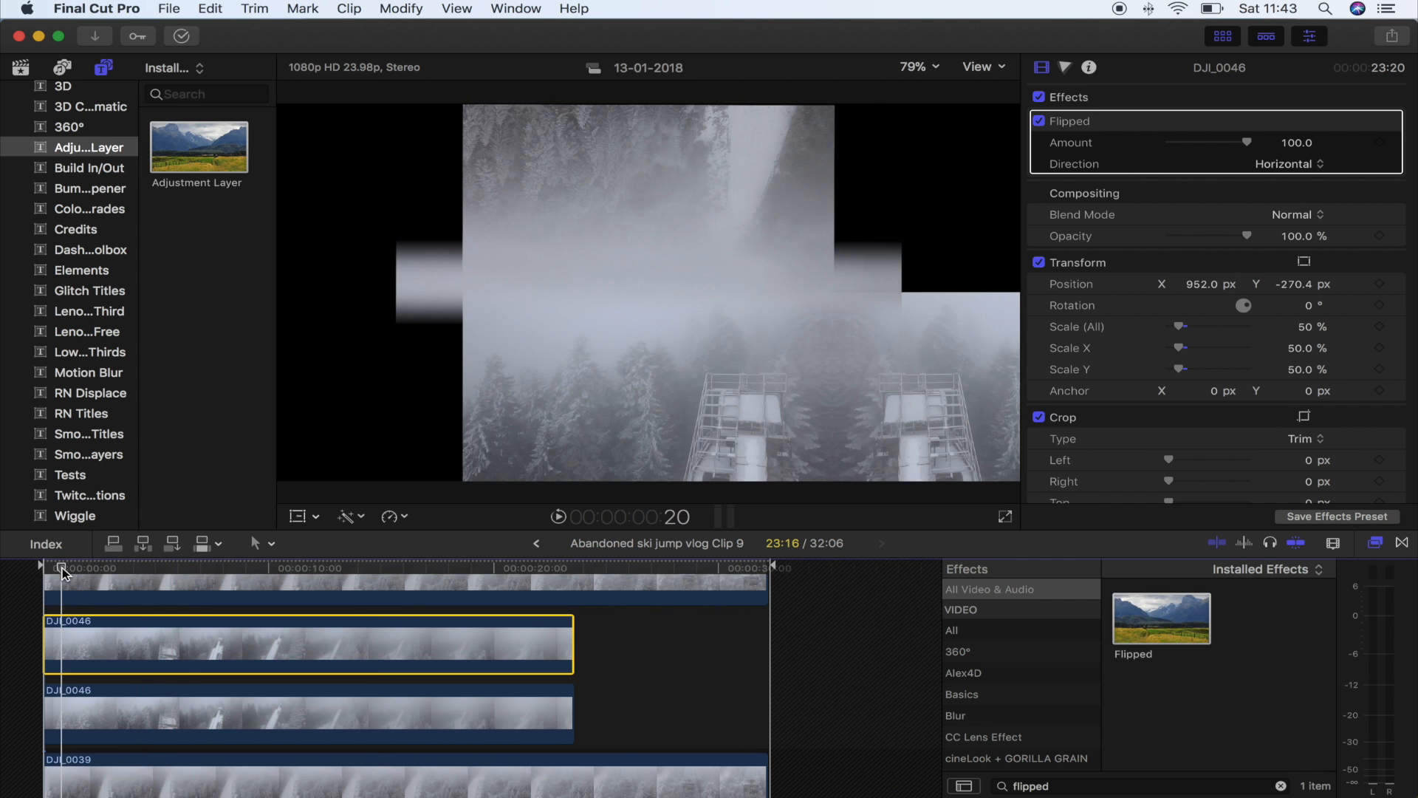
{"action": "key", "text": "alt+v"}
{"action": "left_click_drag", "start_coordinate": [121, 640], "coordinate": [103, 644]}
{"action": "left_click", "coordinate": [125, 621]}
{"action": "left_click", "coordinate": [146, 567]}
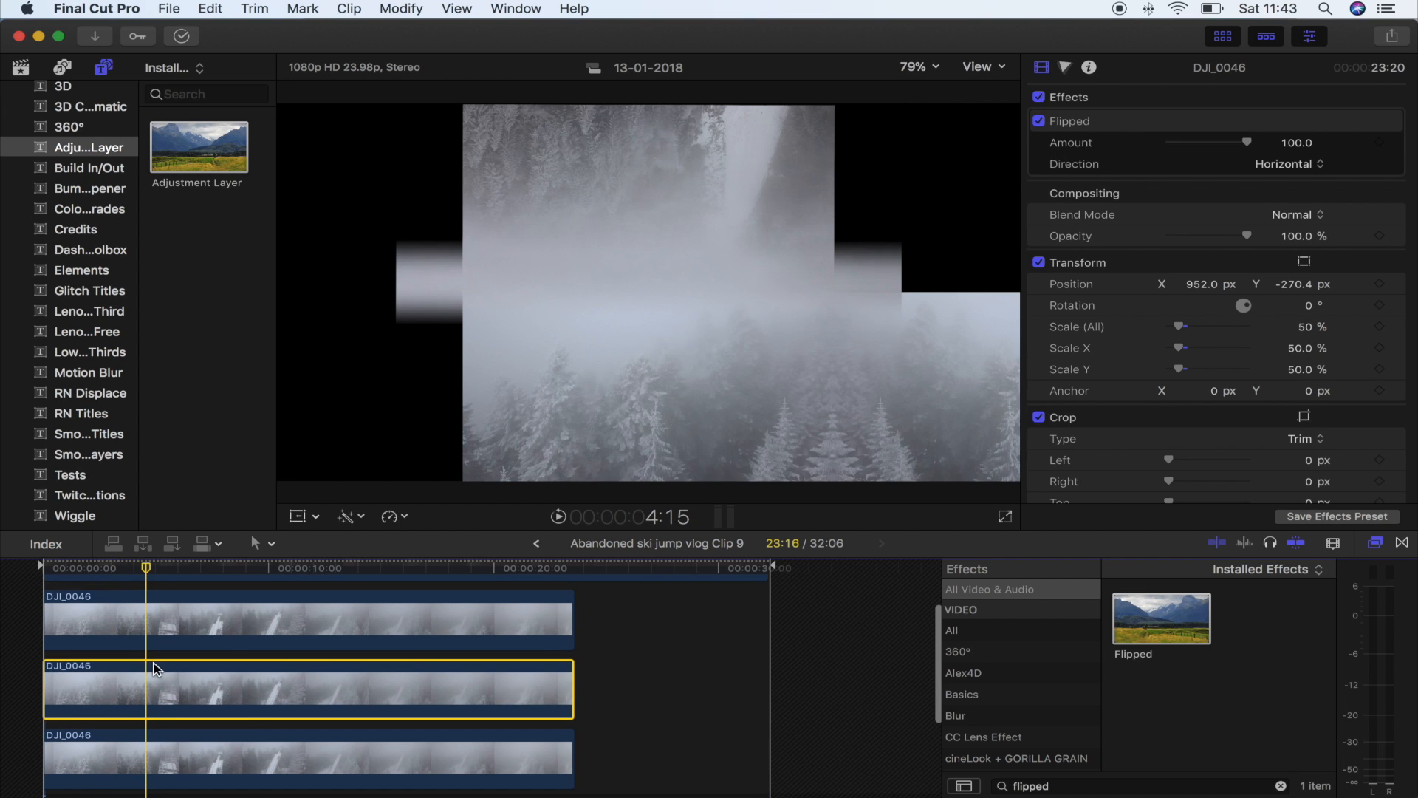
Step: Move the selected flipped DJI_0046 copy to the opposite side of the original at X -960.2 px, Y -271.2 px
{"action": "left_click", "coordinate": [296, 516]}
{"action": "left_click_drag", "start_coordinate": [1015, 387], "coordinate": [279, 387]}
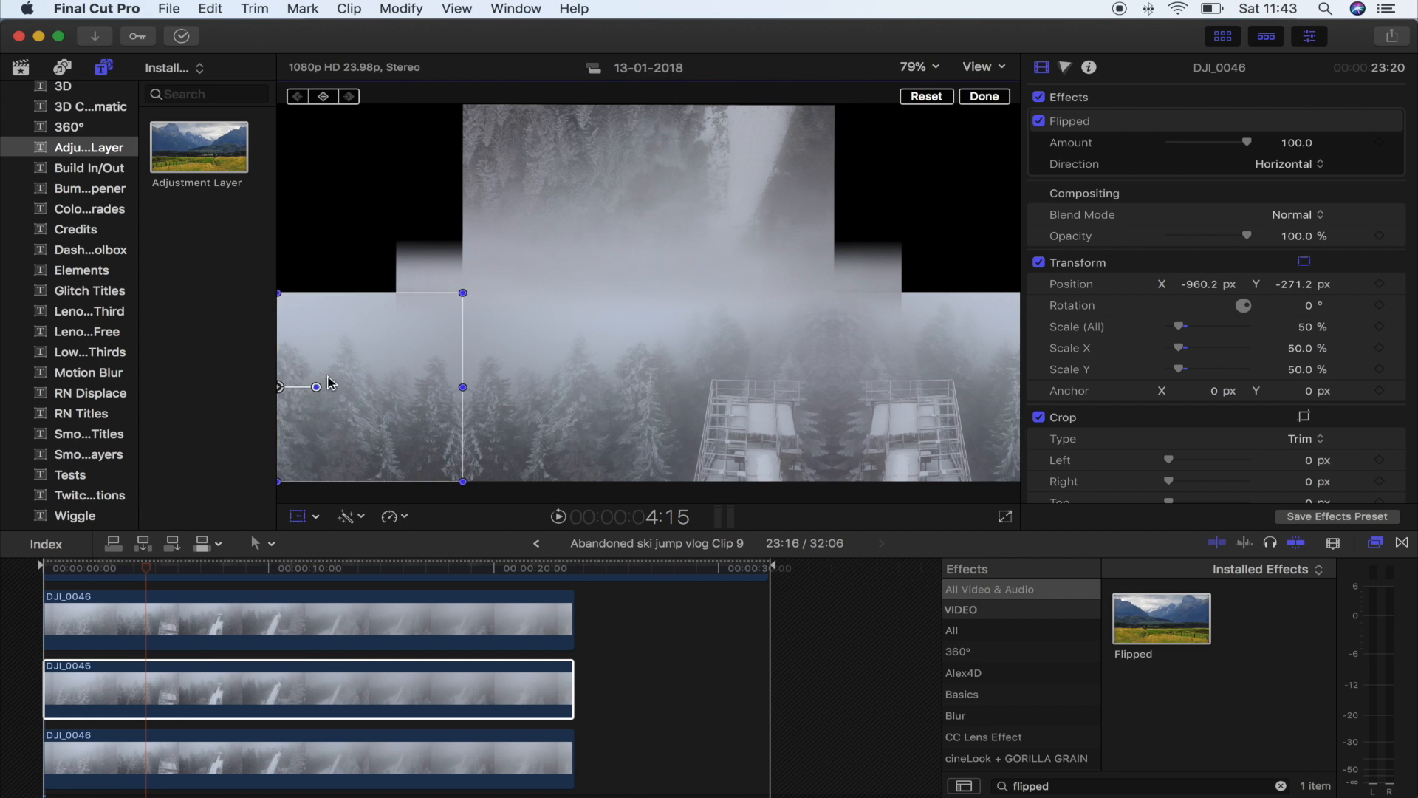
{"action": "left_click", "coordinate": [985, 103]}
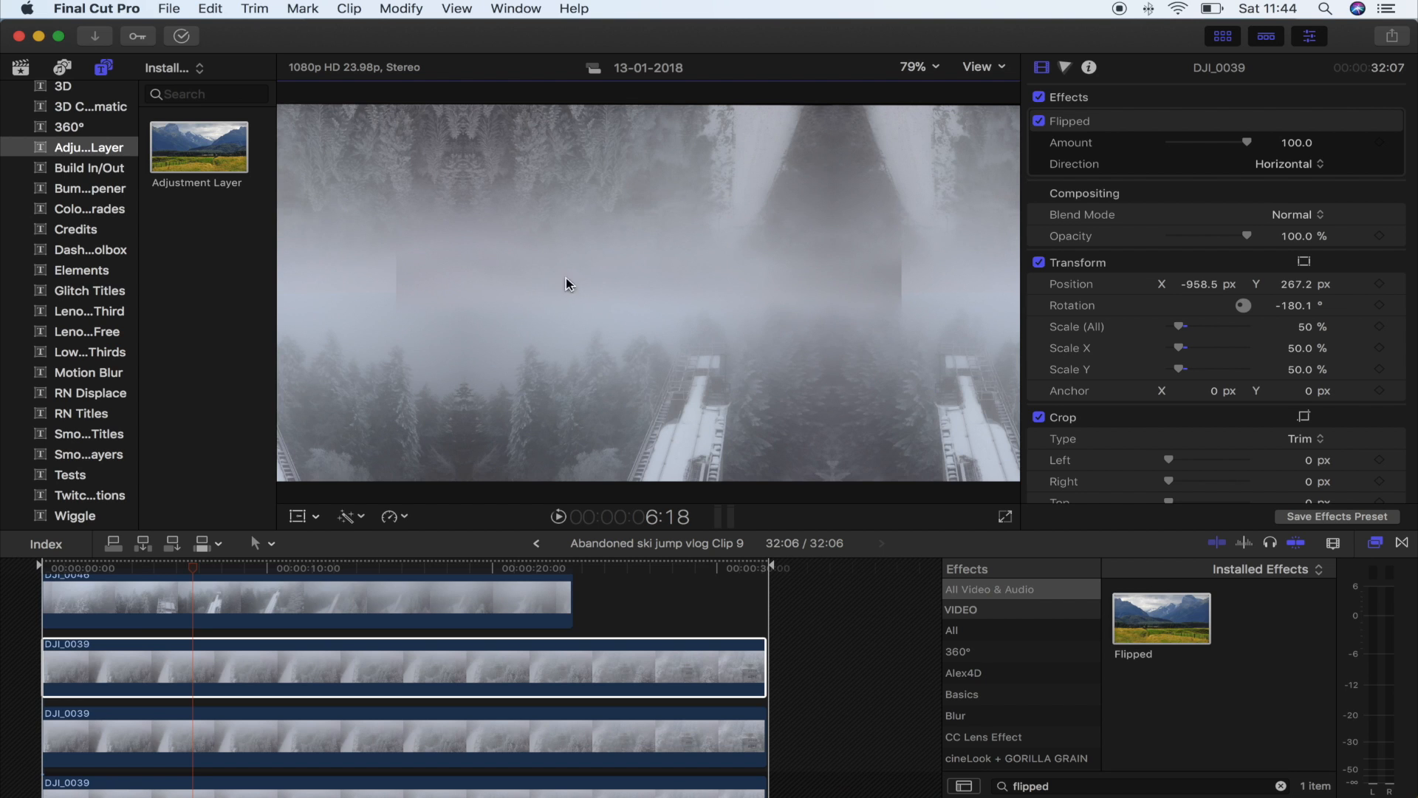
Step: Return to the Abandoned ski jump vlog timeline, select the Clip 9 compound clip and place the playhead at its start
{"action": "left_click", "coordinate": [537, 543]}
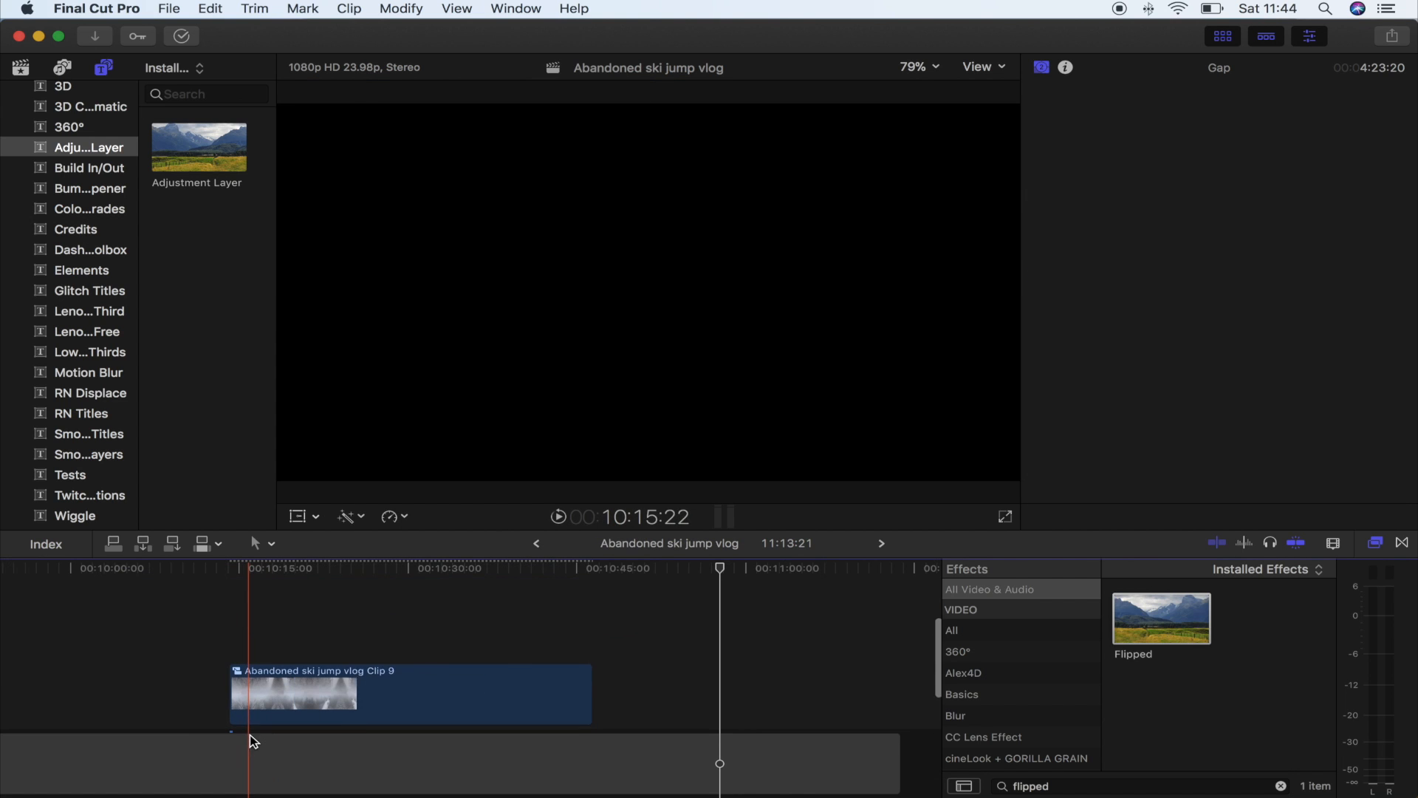
{"action": "left_click_drag", "start_coordinate": [318, 563], "coordinate": [391, 566]}
{"action": "left_click", "coordinate": [371, 676]}
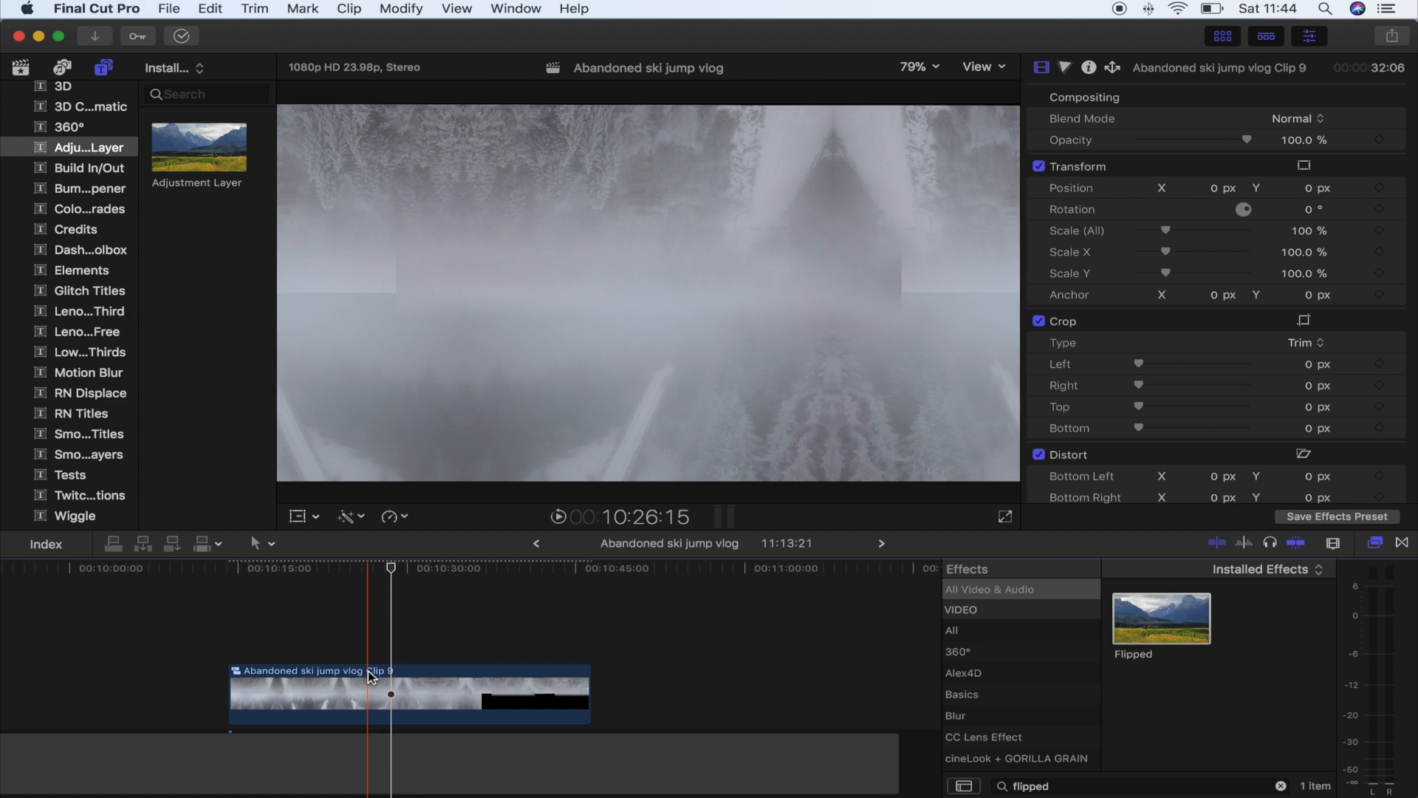
{"action": "left_click", "coordinate": [228, 566]}
{"action": "key", "text": "l"}
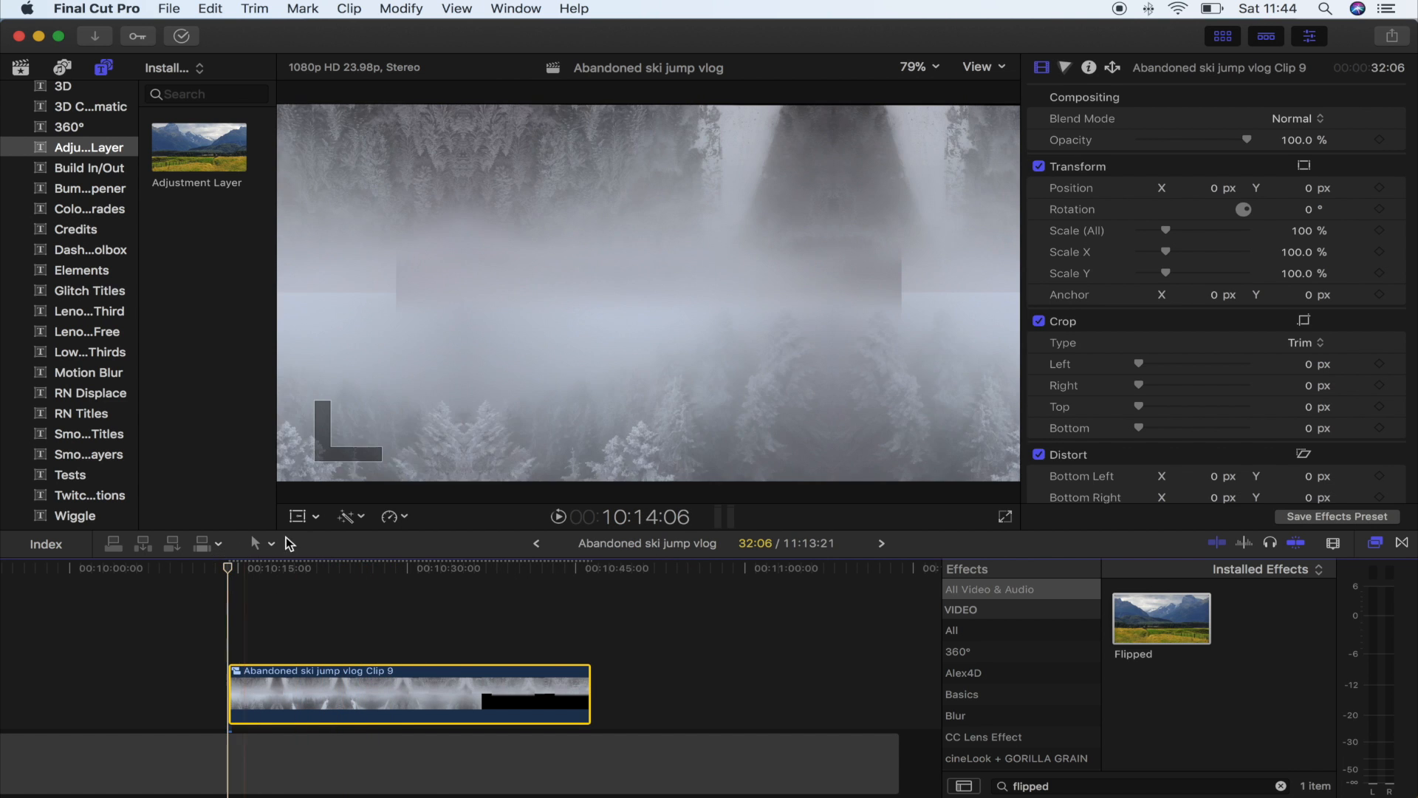
Step: Keyframe the compound clip's Transform at 10:14:06 with scale 200% and position X -4.6 px, Y 540.0 px
{"action": "left_click", "coordinate": [300, 516]}
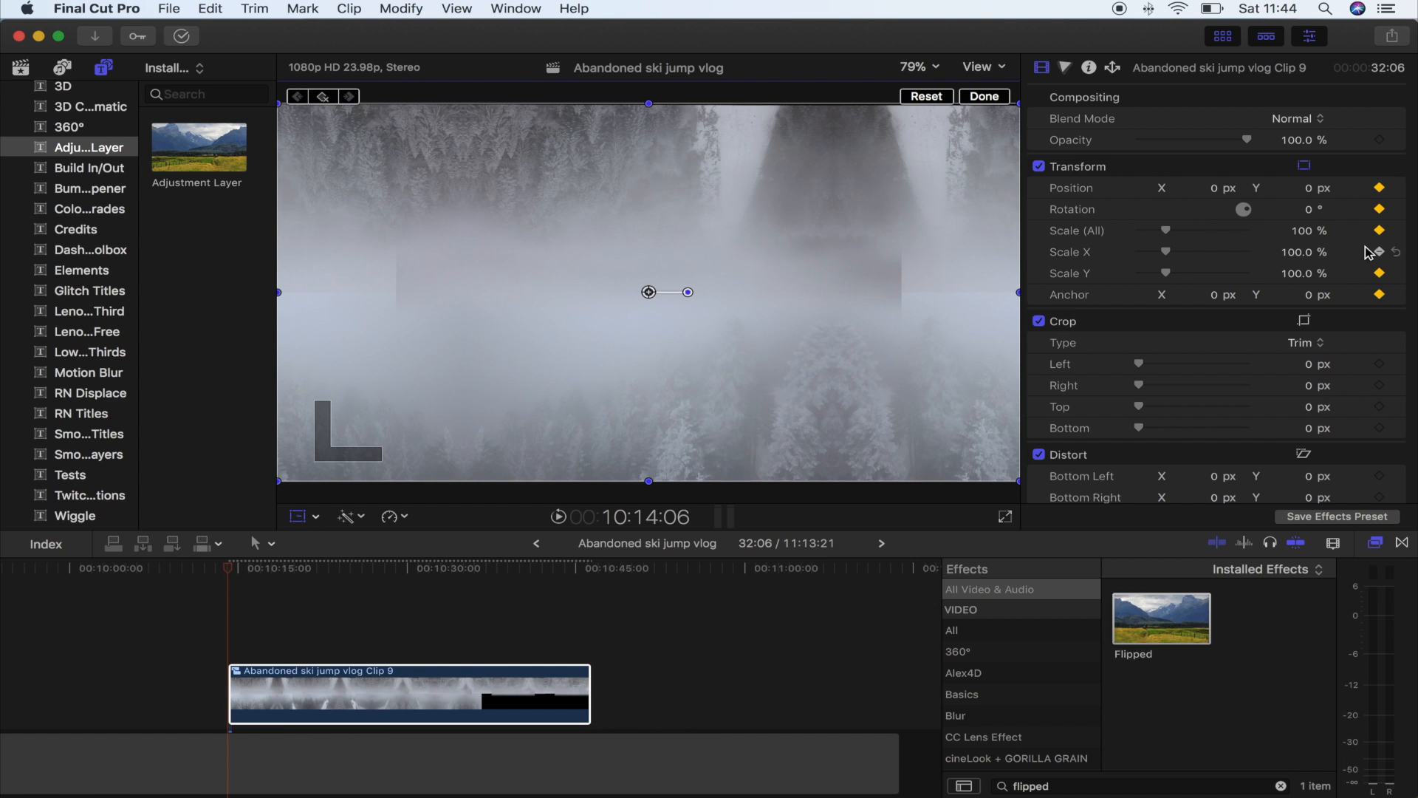
{"action": "left_click_drag", "start_coordinate": [1169, 235], "coordinate": [1182, 235]}
{"action": "left_click_drag", "start_coordinate": [594, 426], "coordinate": [589, 277]}
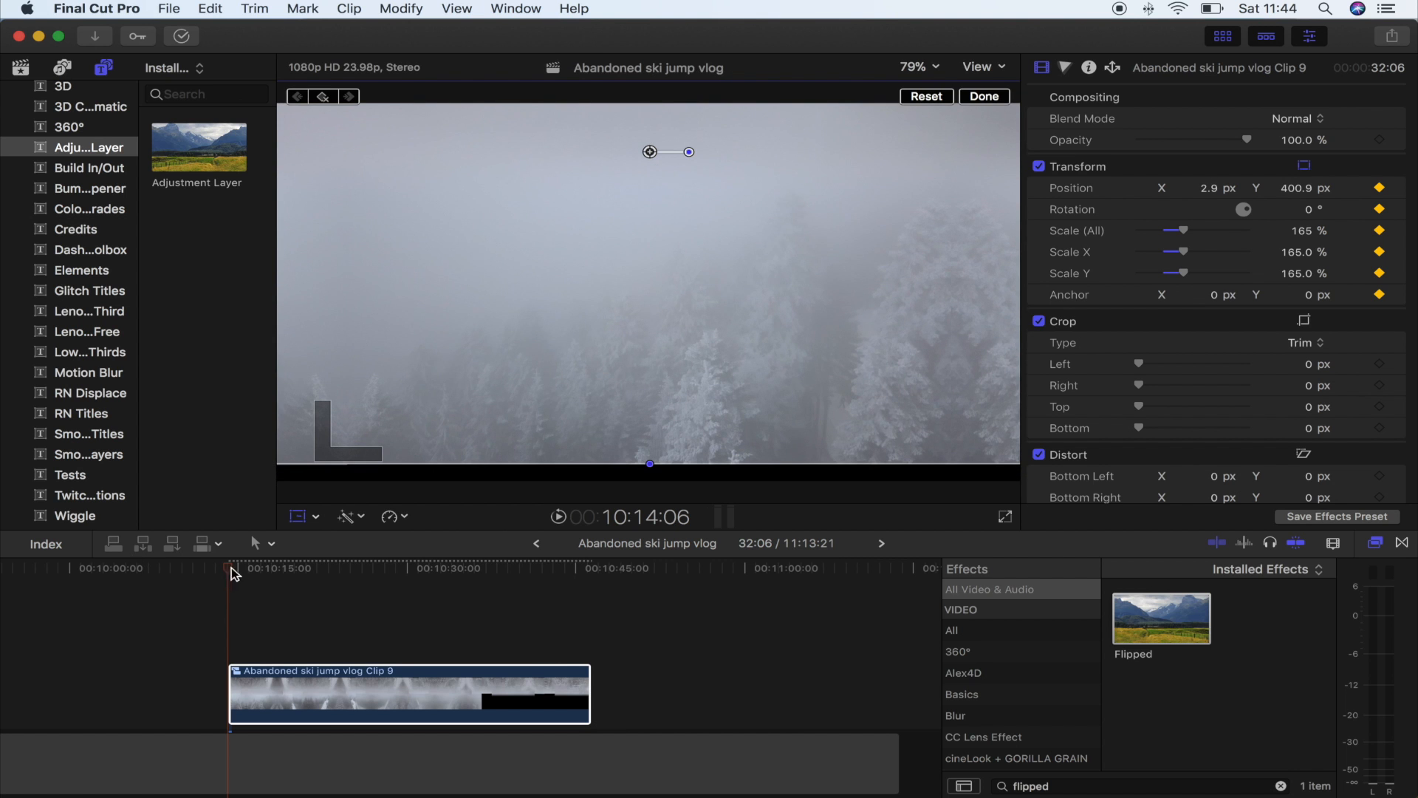
{"action": "left_click_drag", "start_coordinate": [1189, 238], "coordinate": [1199, 233]}
{"action": "left_click_drag", "start_coordinate": [637, 306], "coordinate": [639, 255]}
{"action": "left_click_drag", "start_coordinate": [262, 570], "coordinate": [408, 574]}
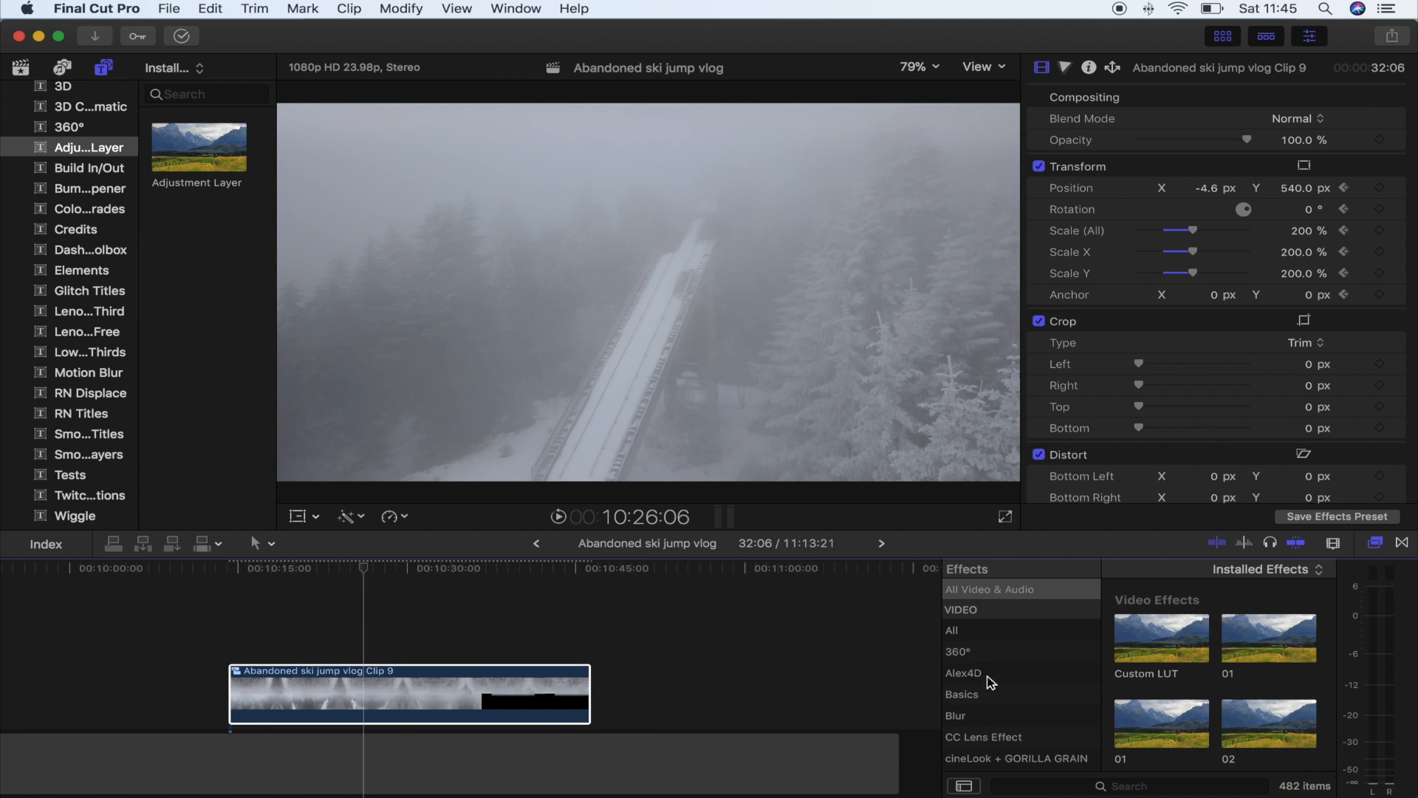
Step: Apply the Alex4D Smooth Move effect to the compound clip
{"action": "left_click", "coordinate": [968, 673]}
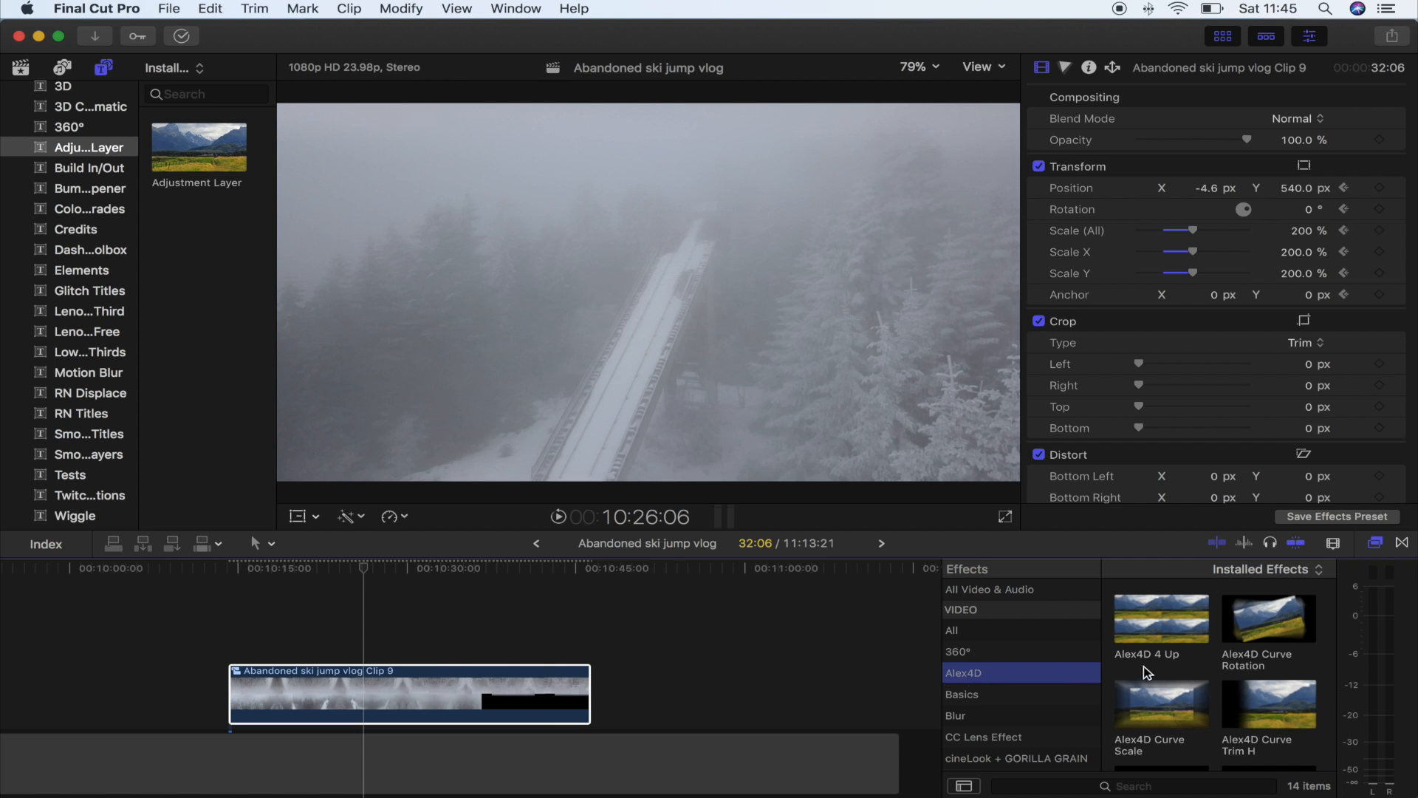
{"action": "scroll", "coordinate": [1256, 680], "scroll_direction": "down", "scroll_amount": 3}
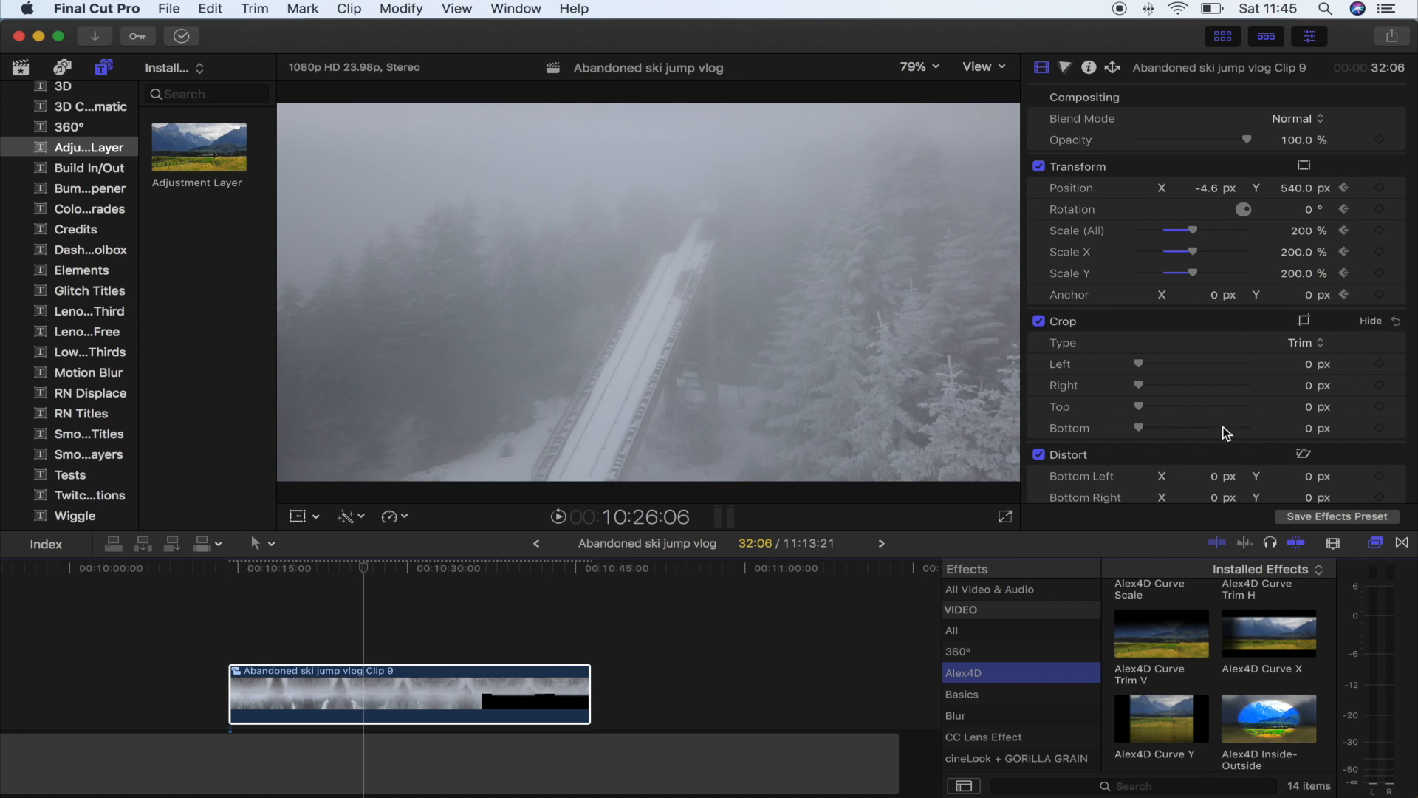
{"action": "scroll", "coordinate": [1179, 713], "scroll_direction": "down", "scroll_amount": 7}
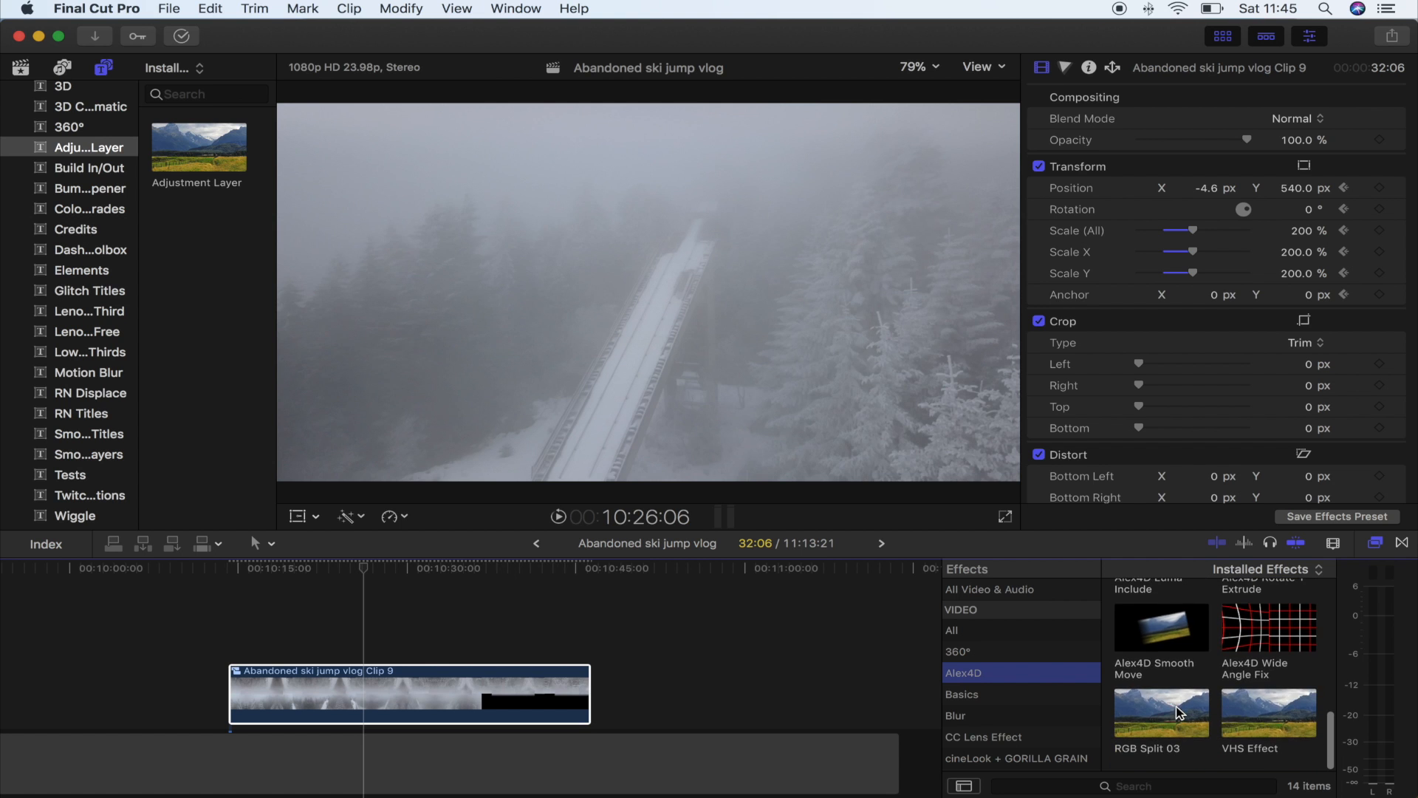
{"action": "left_click_drag", "start_coordinate": [1162, 628], "coordinate": [371, 698]}
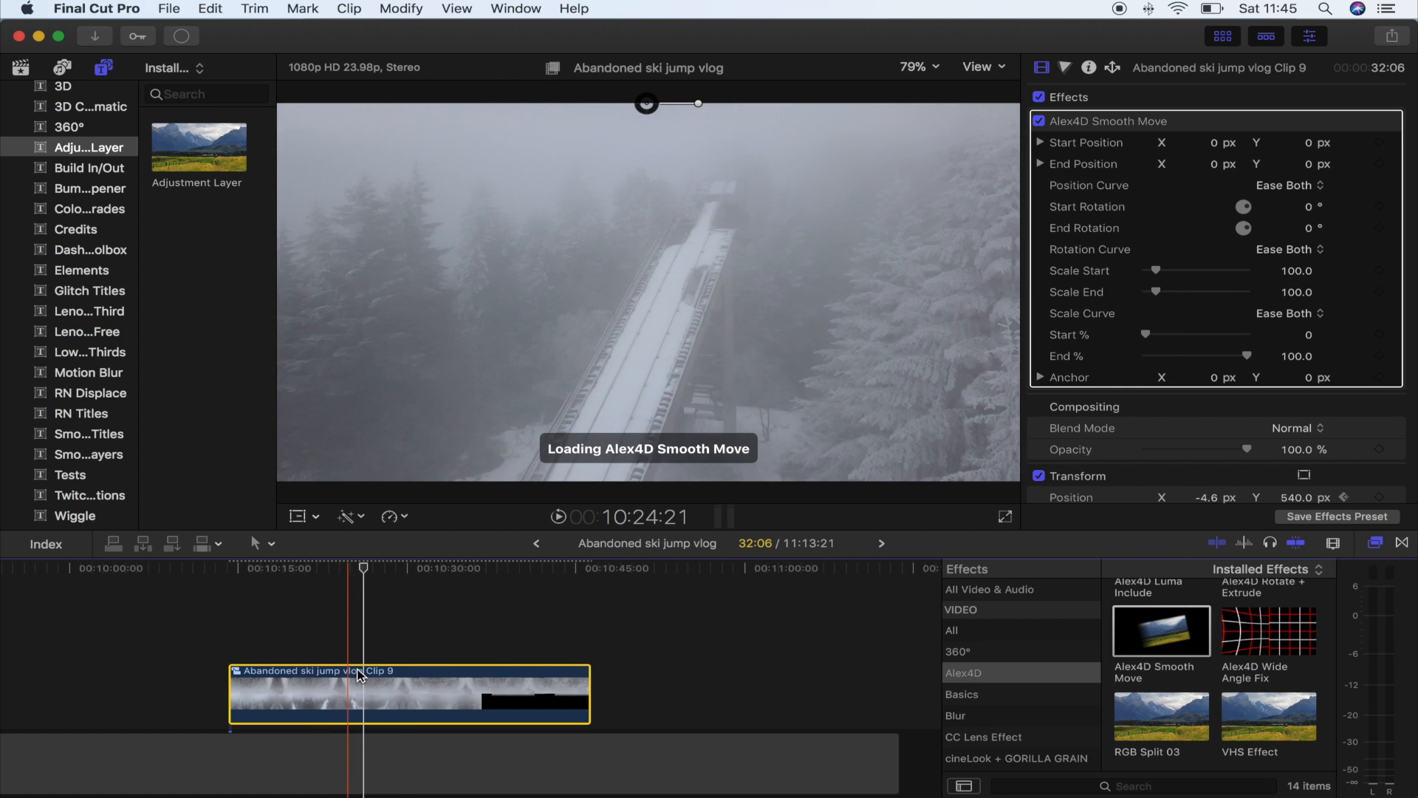
Step: Set Smooth Move's End Rotation to -179.8° and its End % to 53.54
{"action": "left_click_drag", "start_coordinate": [403, 569], "coordinate": [453, 570]}
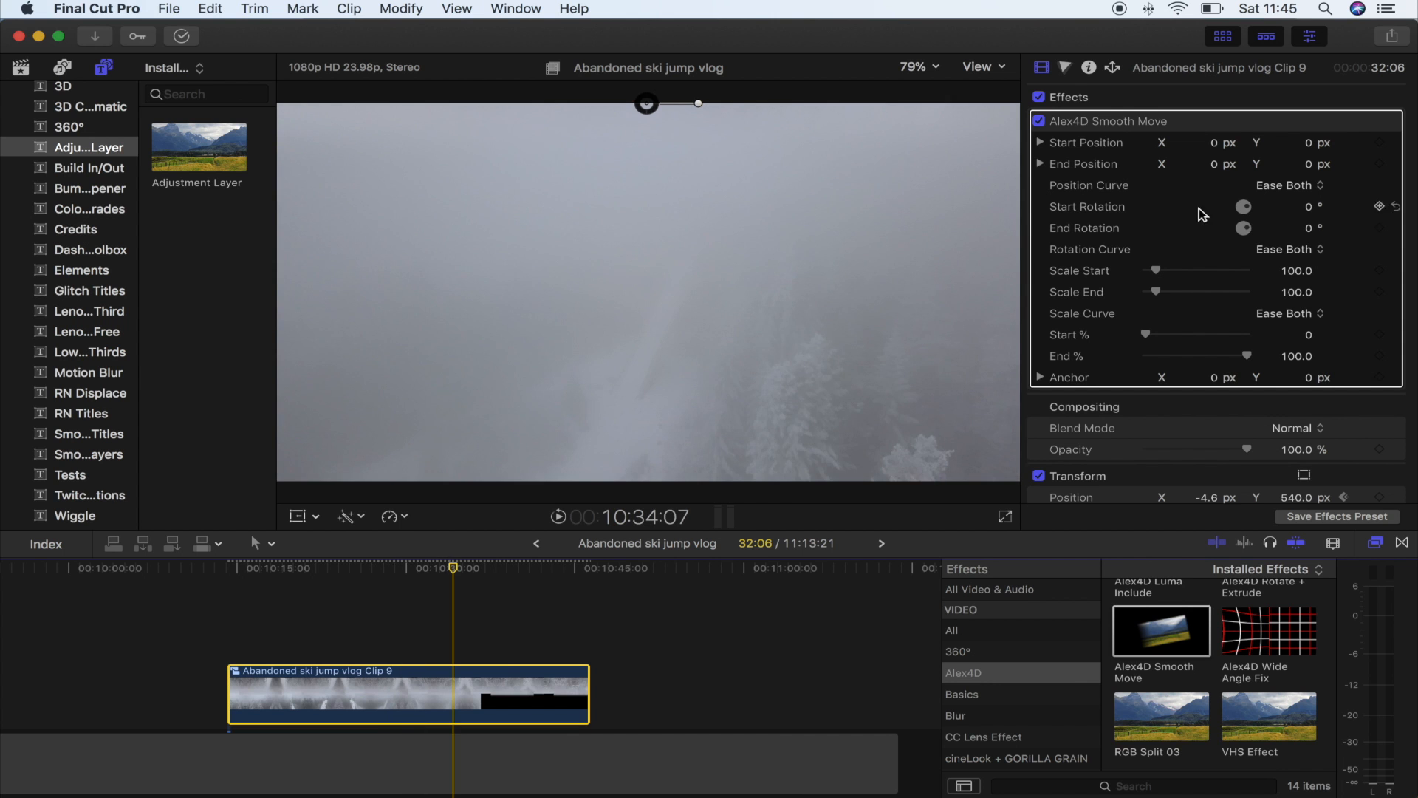
{"action": "left_click_drag", "start_coordinate": [1254, 233], "coordinate": [1211, 238]}
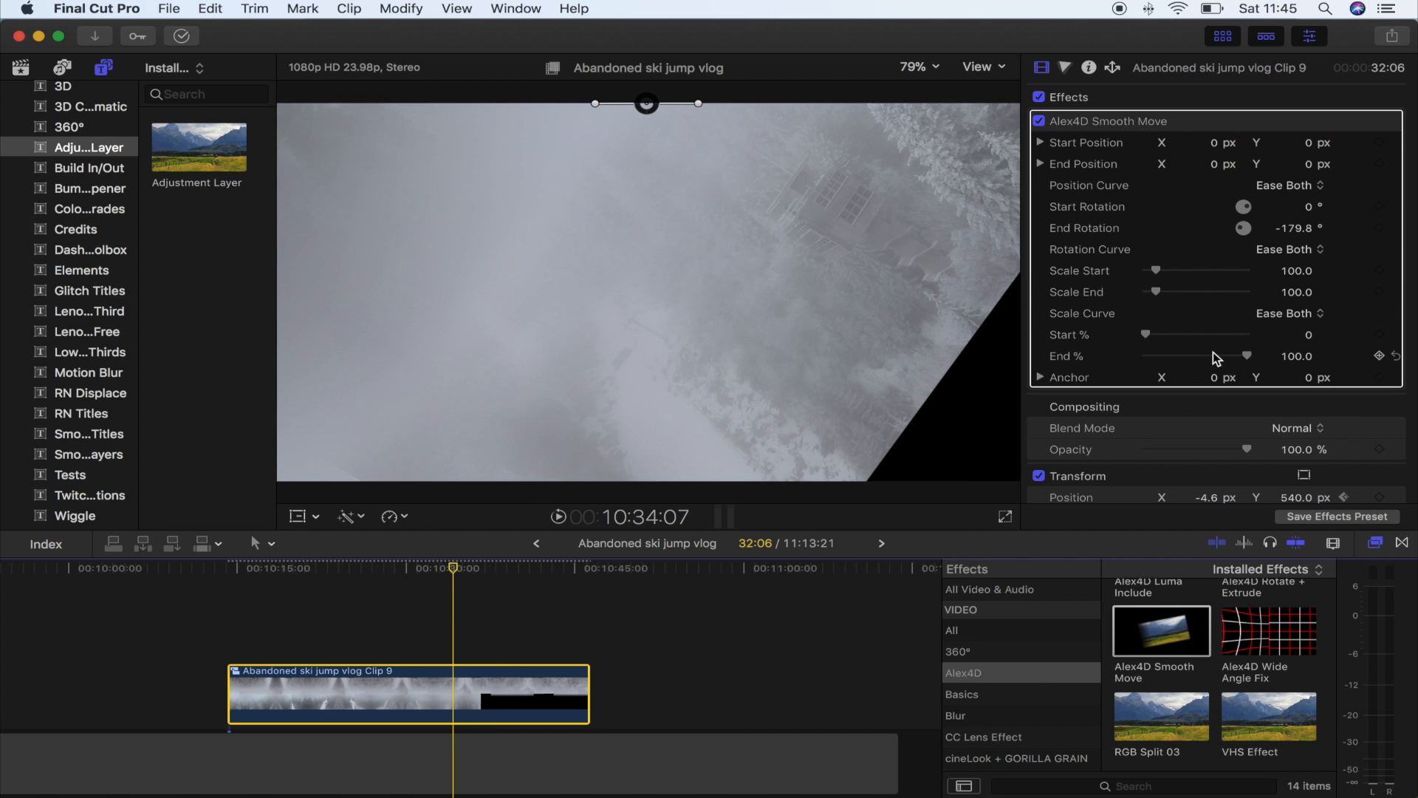
{"action": "left_click_drag", "start_coordinate": [1247, 357], "coordinate": [1212, 362]}
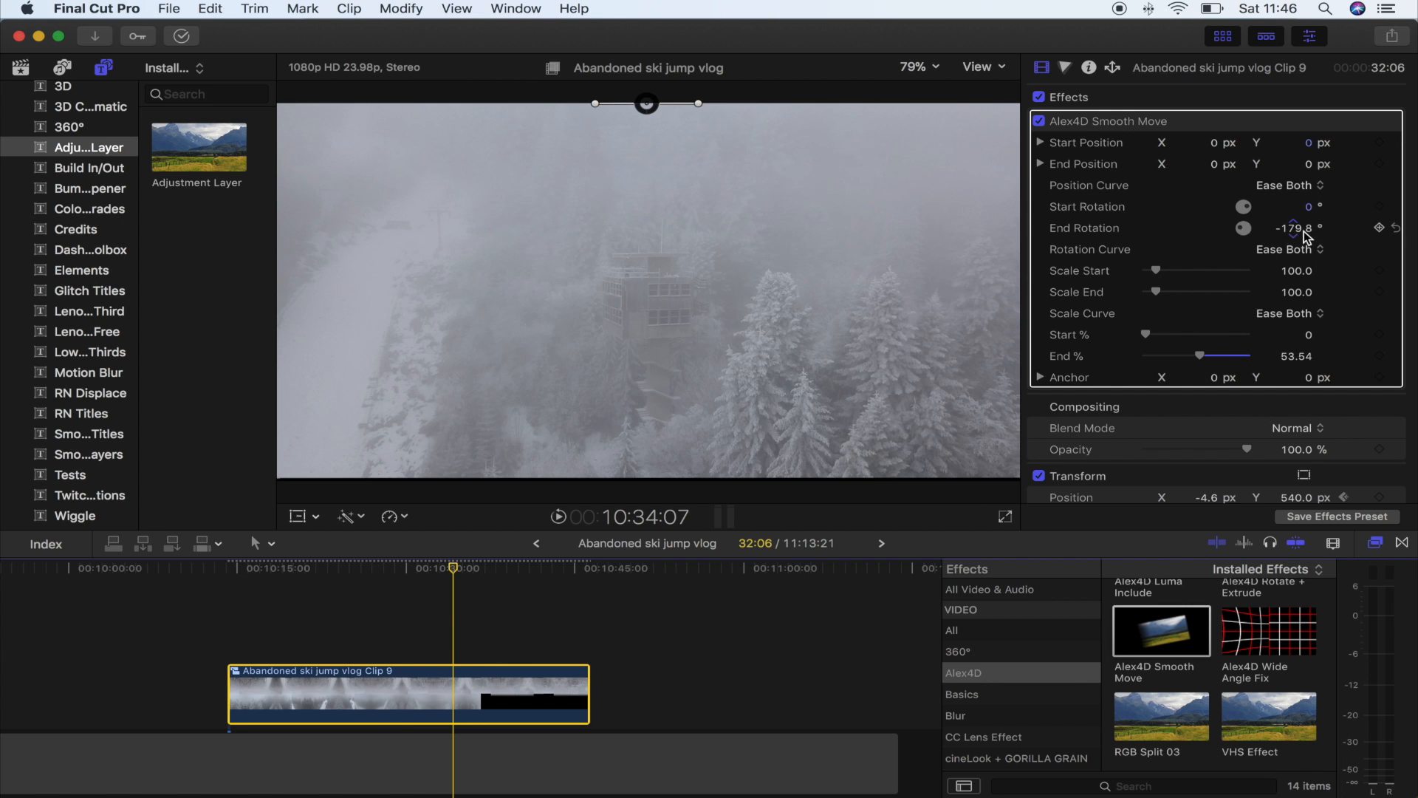
Step: Raise Smooth Move's End % to 74.69 while viewing the frame at 10:36:18
{"action": "left_click_drag", "start_coordinate": [408, 569], "coordinate": [475, 573]}
{"action": "left_click", "coordinate": [1216, 359]}
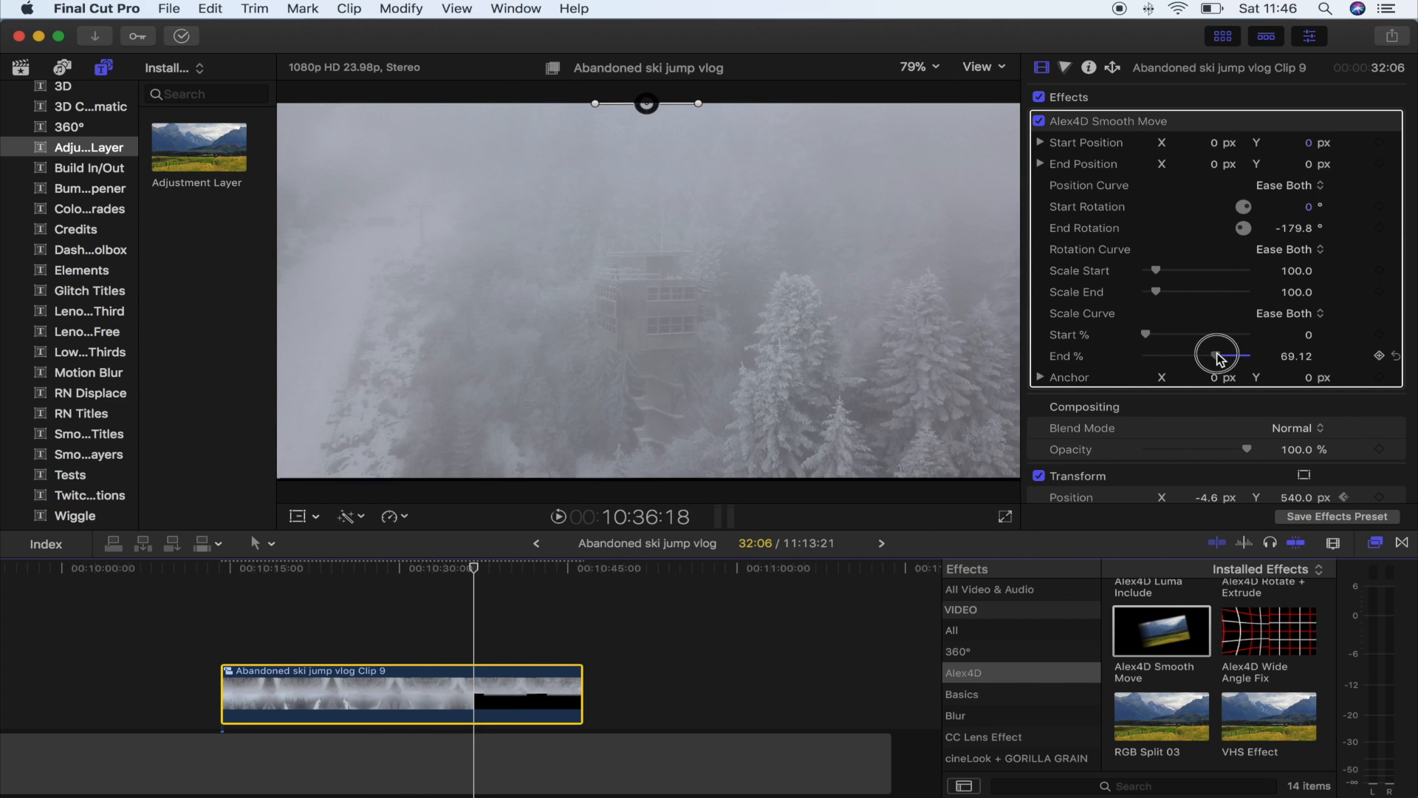
{"action": "left_click_drag", "start_coordinate": [1218, 358], "coordinate": [1222, 359]}
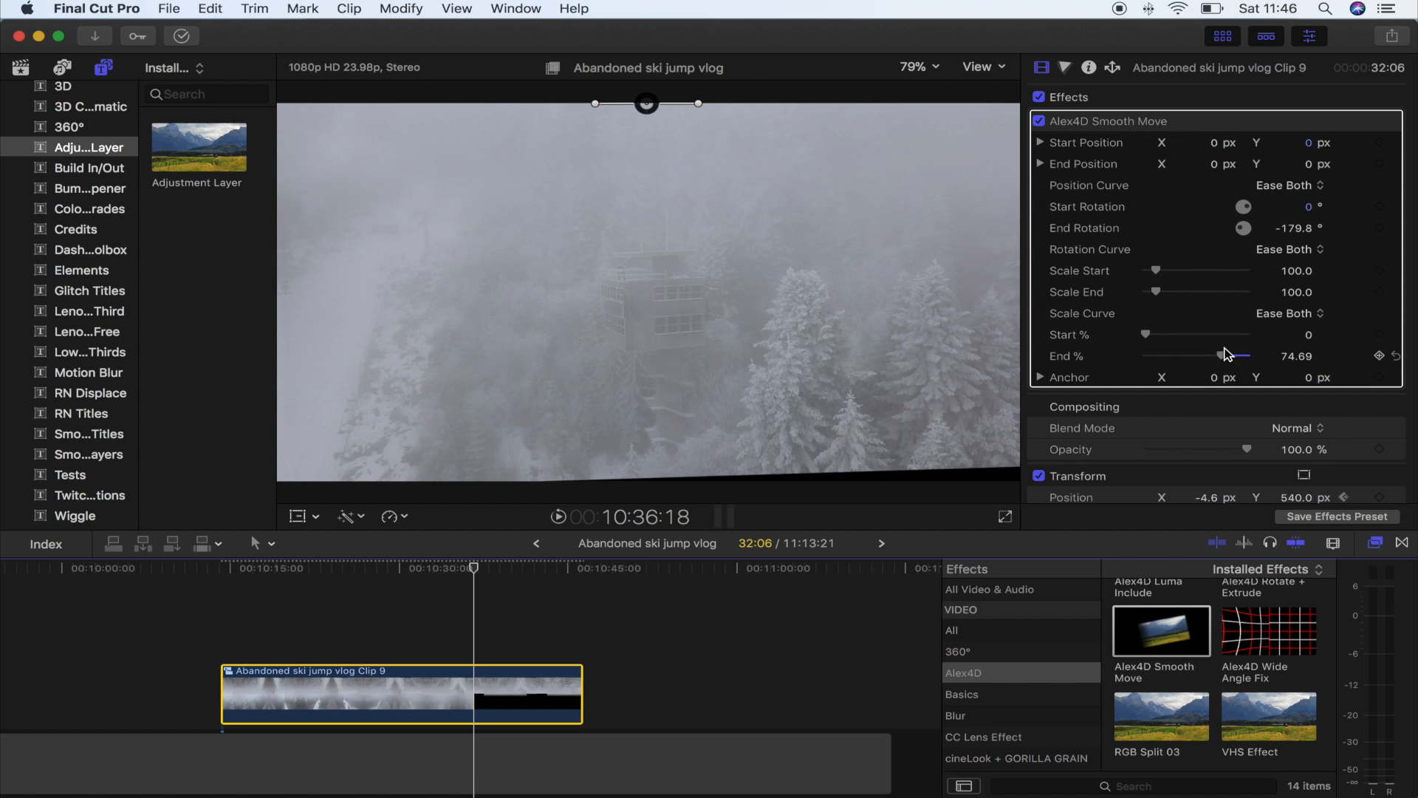
Step: Play the compound clip from near its start to check the rotation
{"action": "left_click", "coordinate": [254, 570]}
{"action": "key", "text": "space"}
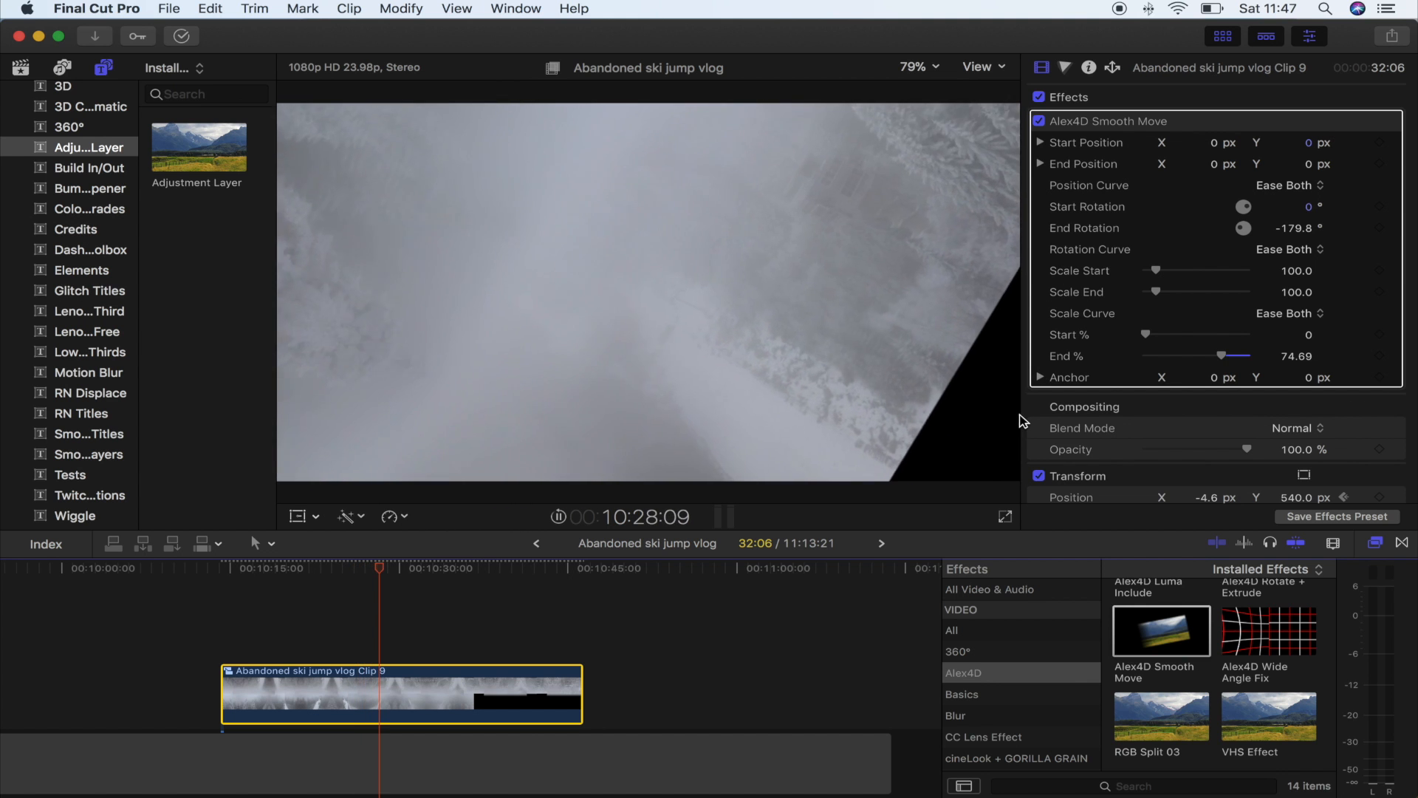
{"action": "key", "text": "space"}
Step: Enlarge the compound clip's Transform scale to 297% at 10:26:04
{"action": "mouse_move", "coordinate": [341, 569]}
{"action": "left_mouse_down"}
{"action": "mouse_move", "coordinate": [310, 576]}
{"action": "mouse_move", "coordinate": [375, 576]}
{"action": "mouse_move", "coordinate": [356, 576]}
{"action": "left_mouse_up"}
{"action": "scroll", "coordinate": [1077, 325], "scroll_direction": "down", "scroll_amount": 3}
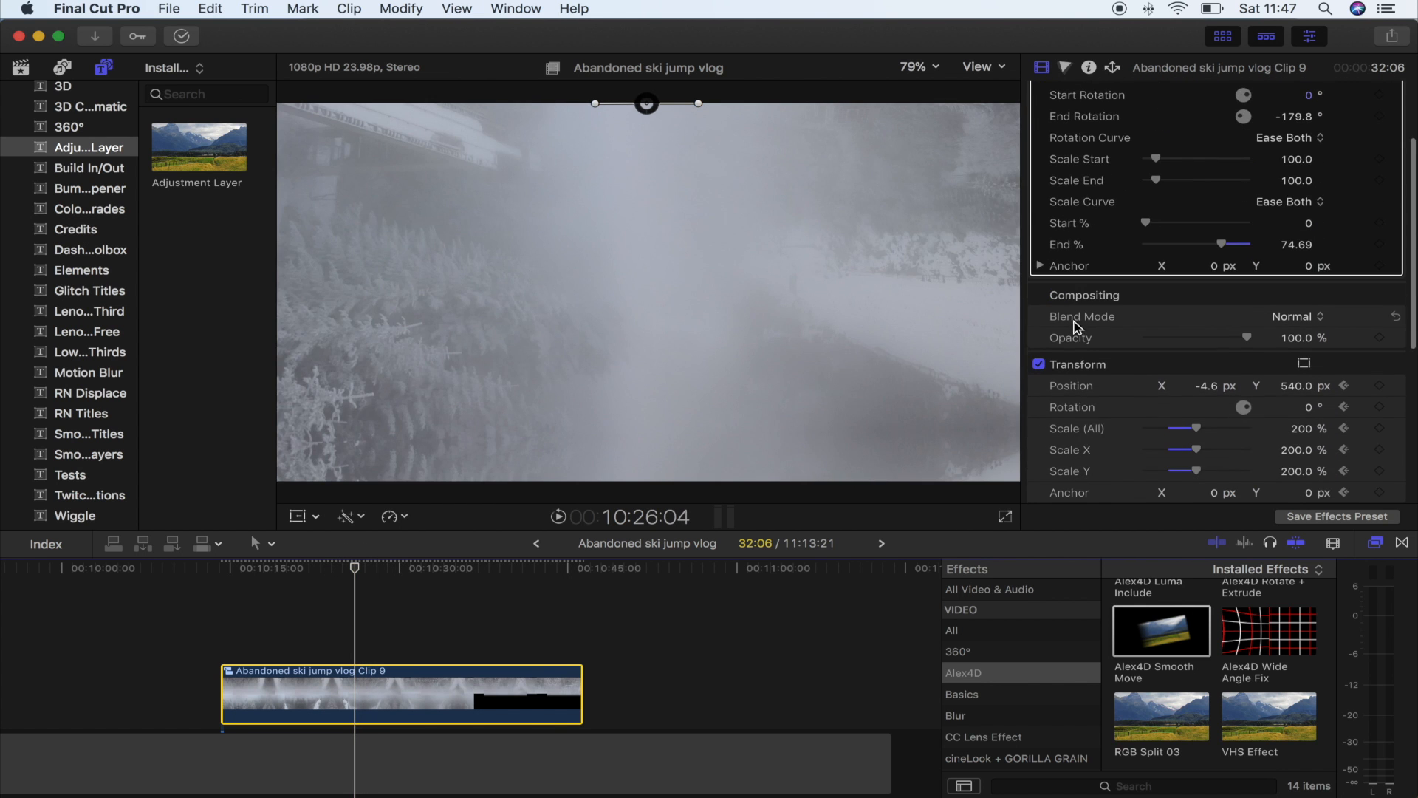
{"action": "left_click_drag", "start_coordinate": [1200, 432], "coordinate": [1226, 434]}
Step: Reduce the compound clip's scale near the end of the rotation and reposition the image to fill the frame
{"action": "left_click_drag", "start_coordinate": [443, 570], "coordinate": [453, 572]}
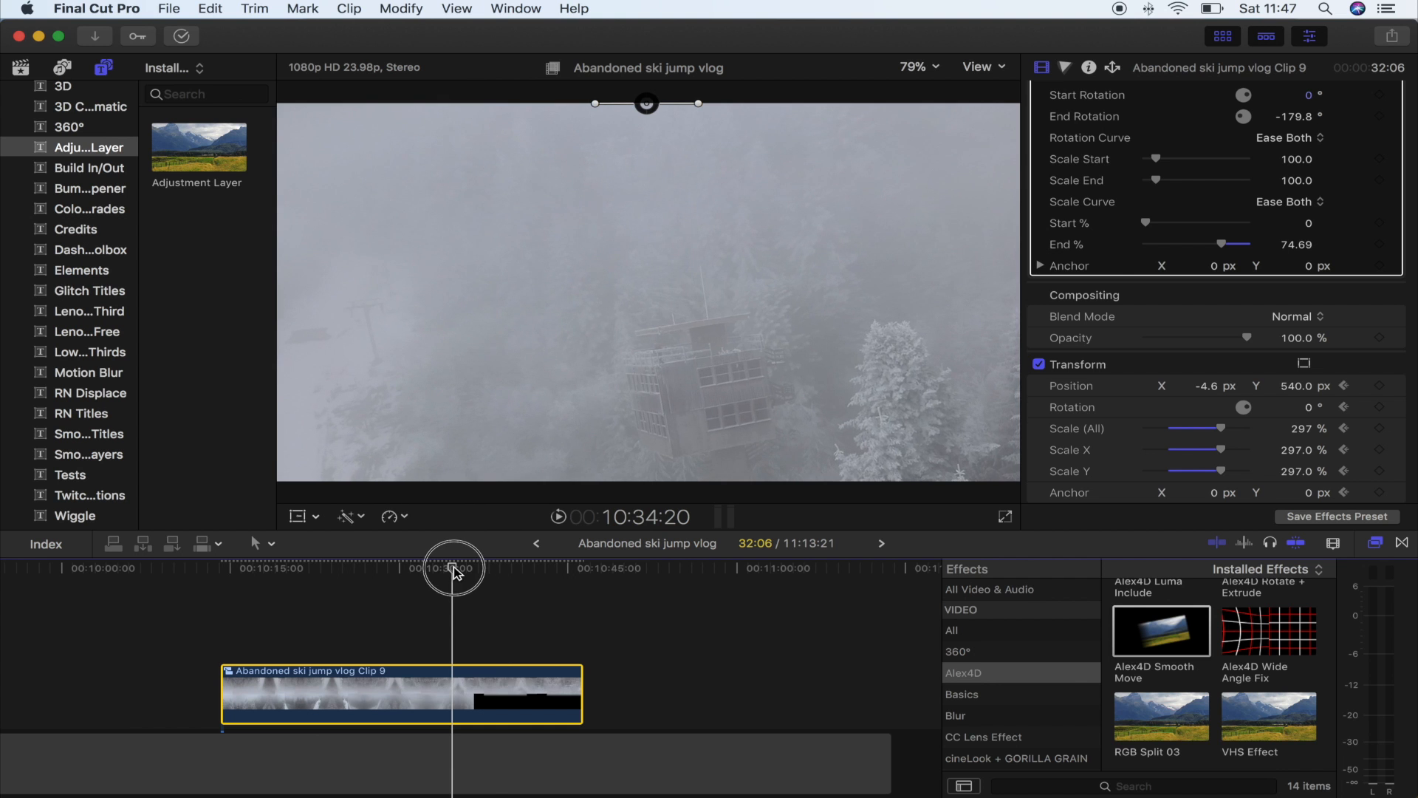
{"action": "left_click_drag", "start_coordinate": [1231, 433], "coordinate": [1205, 438]}
{"action": "left_click", "coordinate": [485, 567]}
{"action": "left_click_drag", "start_coordinate": [591, 341], "coordinate": [594, 333]}
{"action": "left_click", "coordinate": [298, 516]}
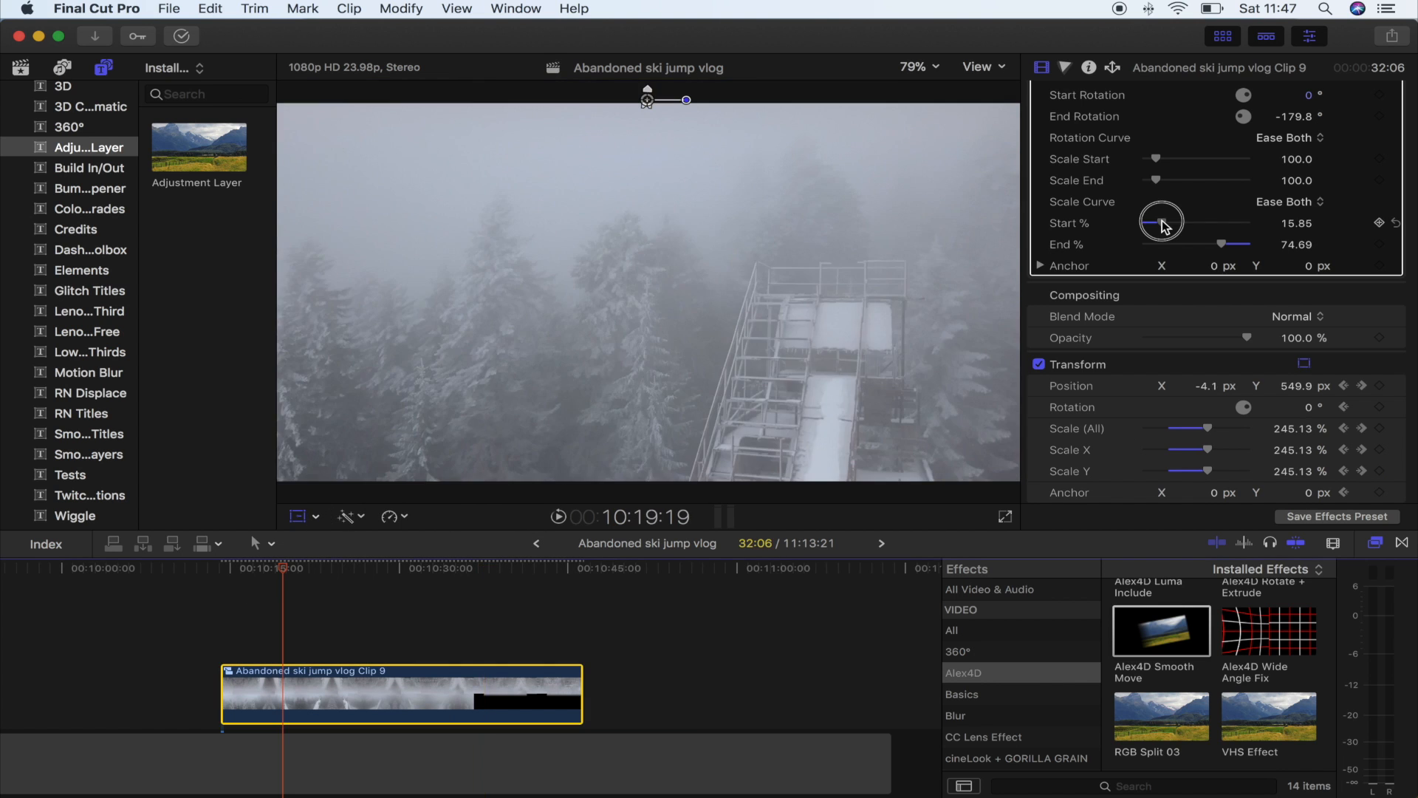
Step: Set Smooth Move's Start % to 25.17 and play back the rotation
{"action": "left_click_drag", "start_coordinate": [1162, 221], "coordinate": [1166, 225]}
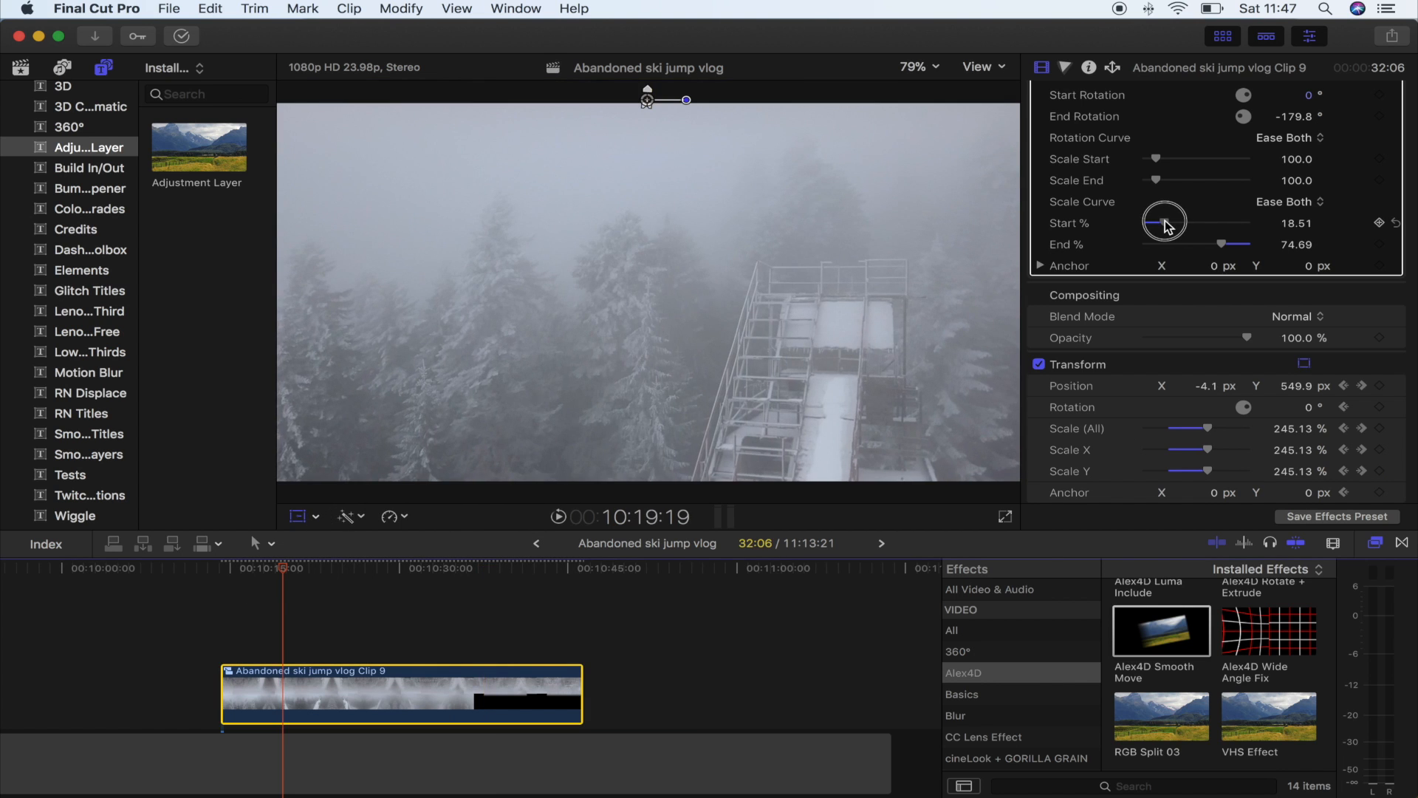
{"action": "mouse_move", "coordinate": [1173, 226]}
{"action": "left_mouse_down"}
{"action": "mouse_move", "coordinate": [1153, 224]}
{"action": "mouse_move", "coordinate": [1175, 224]}
{"action": "left_mouse_up"}
{"action": "key", "text": "space"}
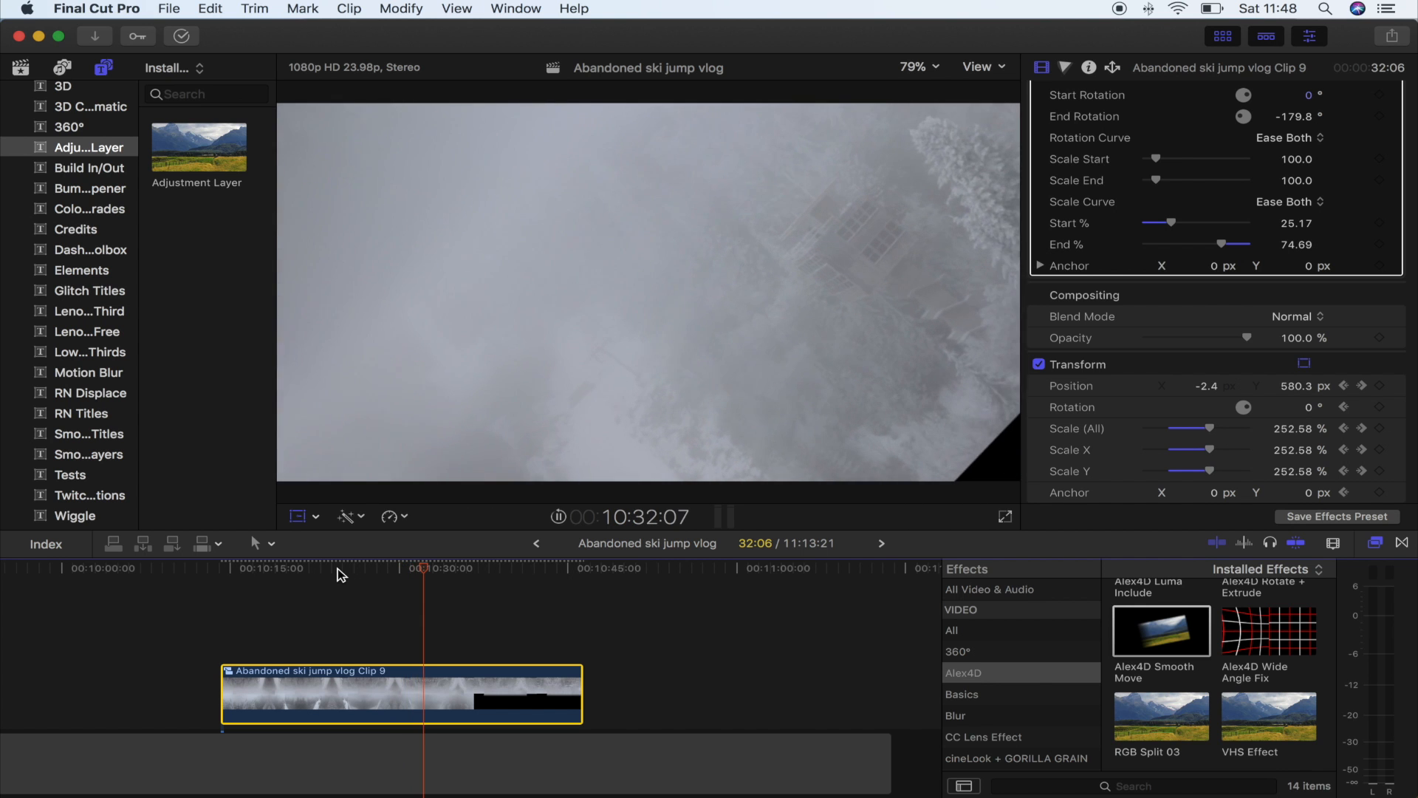
{"action": "key", "text": "space"}
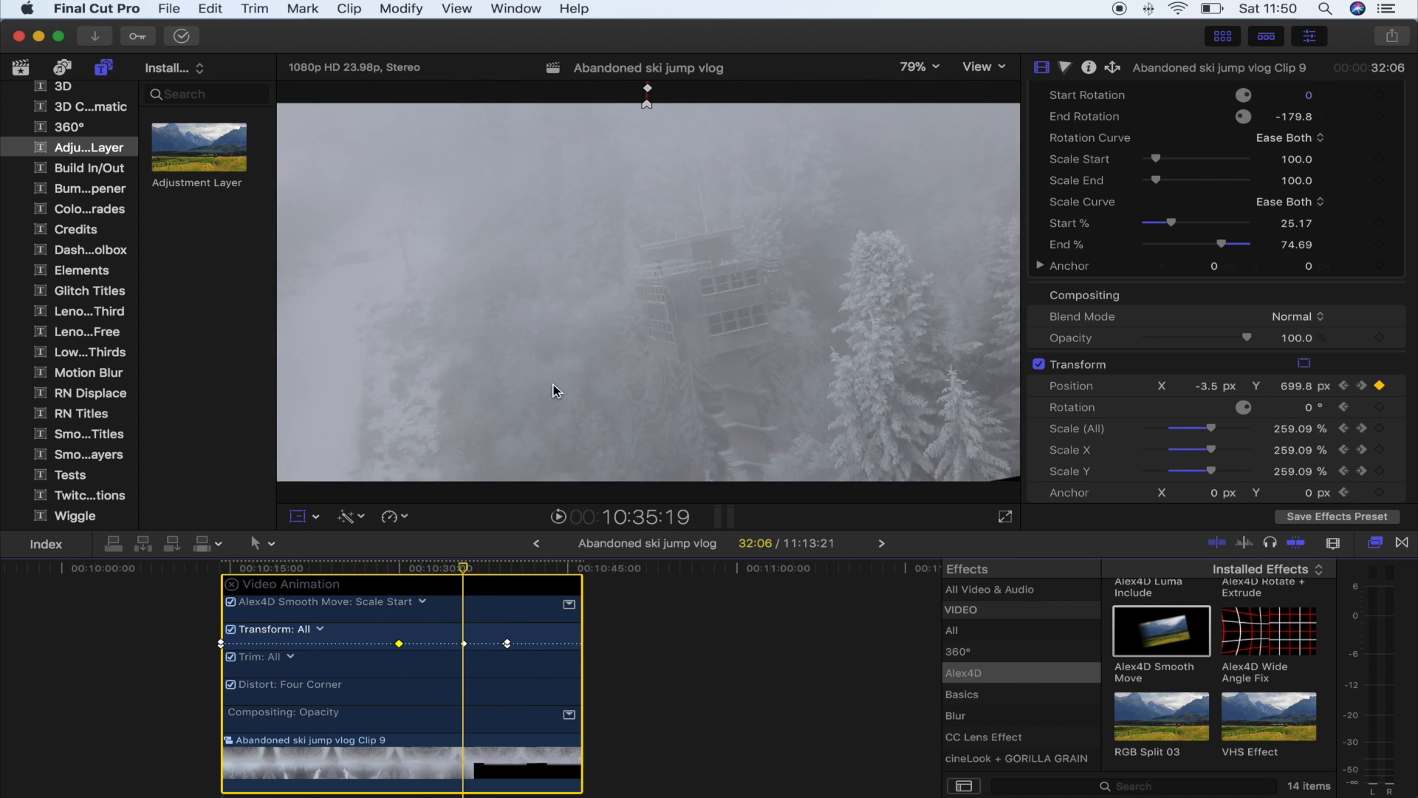
Step: Shift the last Transform keyframe closer to the compound clip's end and check the frames during the rotation
{"action": "key", "text": "space"}
{"action": "left_click_drag", "start_coordinate": [506, 643], "coordinate": [523, 644]}
{"action": "key", "text": "space"}
{"action": "left_click", "coordinate": [426, 567]}
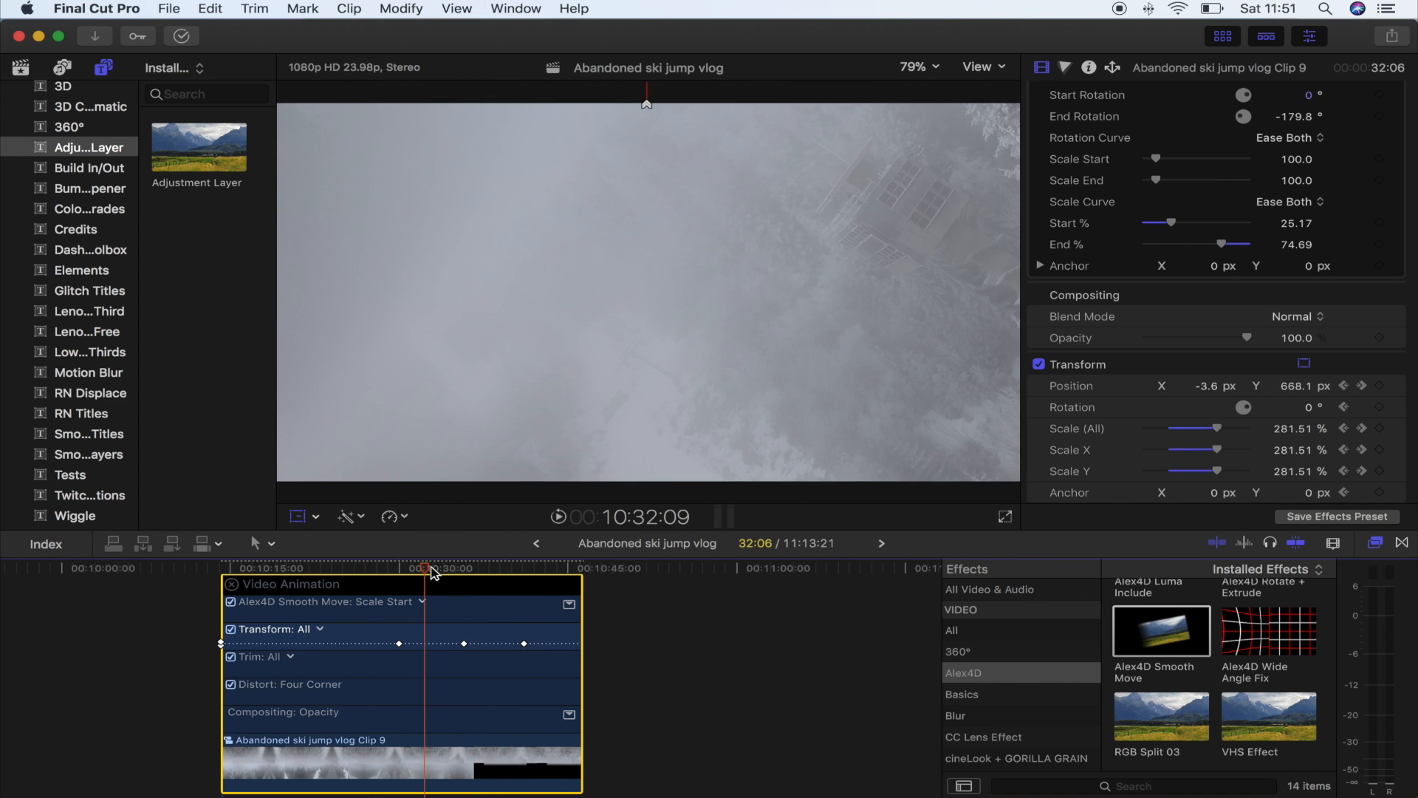
{"action": "left_click", "coordinate": [460, 568]}
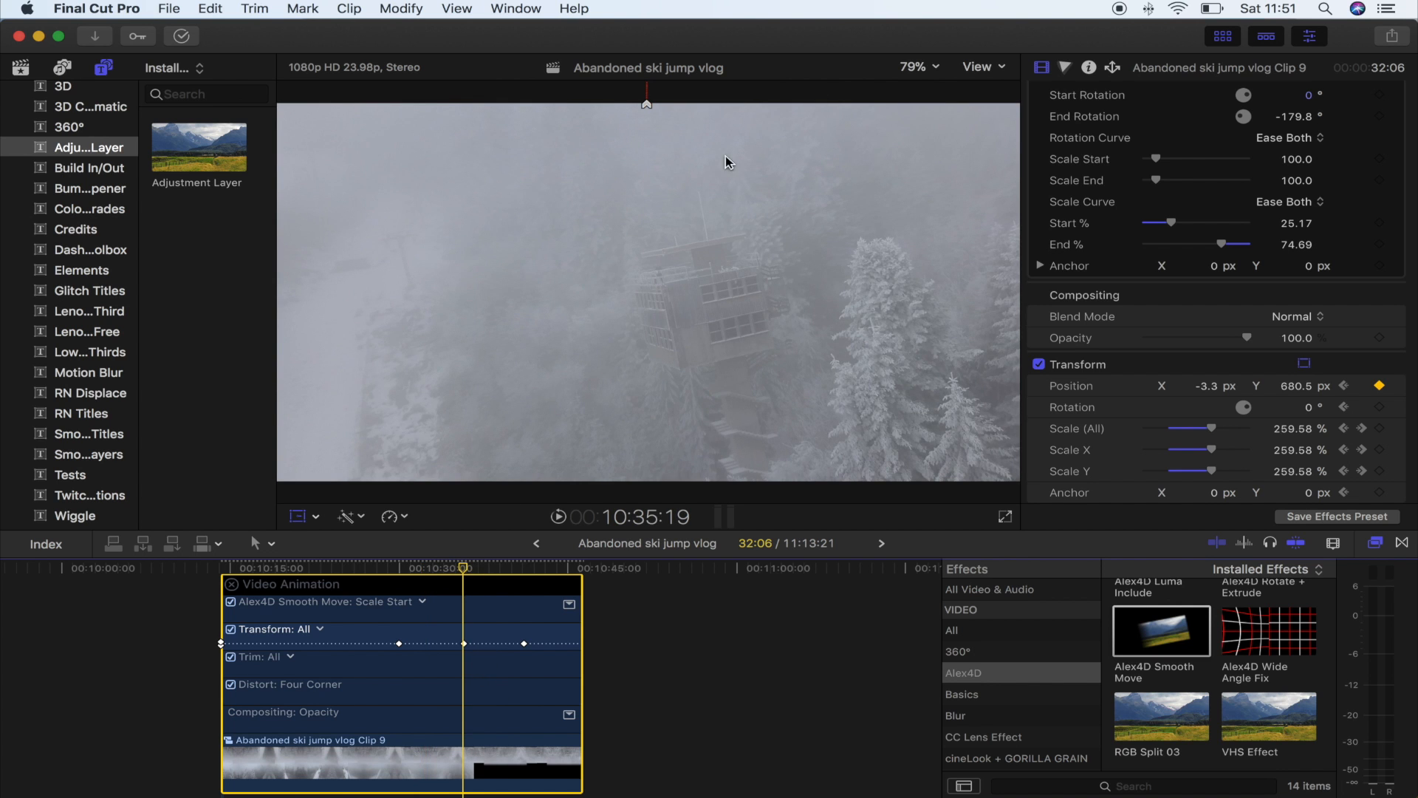
Step: Check the frames leading up to the Transform keyframe at 10:30:00 and hide the compound clip's Video Animation editor
{"action": "left_click_drag", "start_coordinate": [445, 567], "coordinate": [382, 582]}
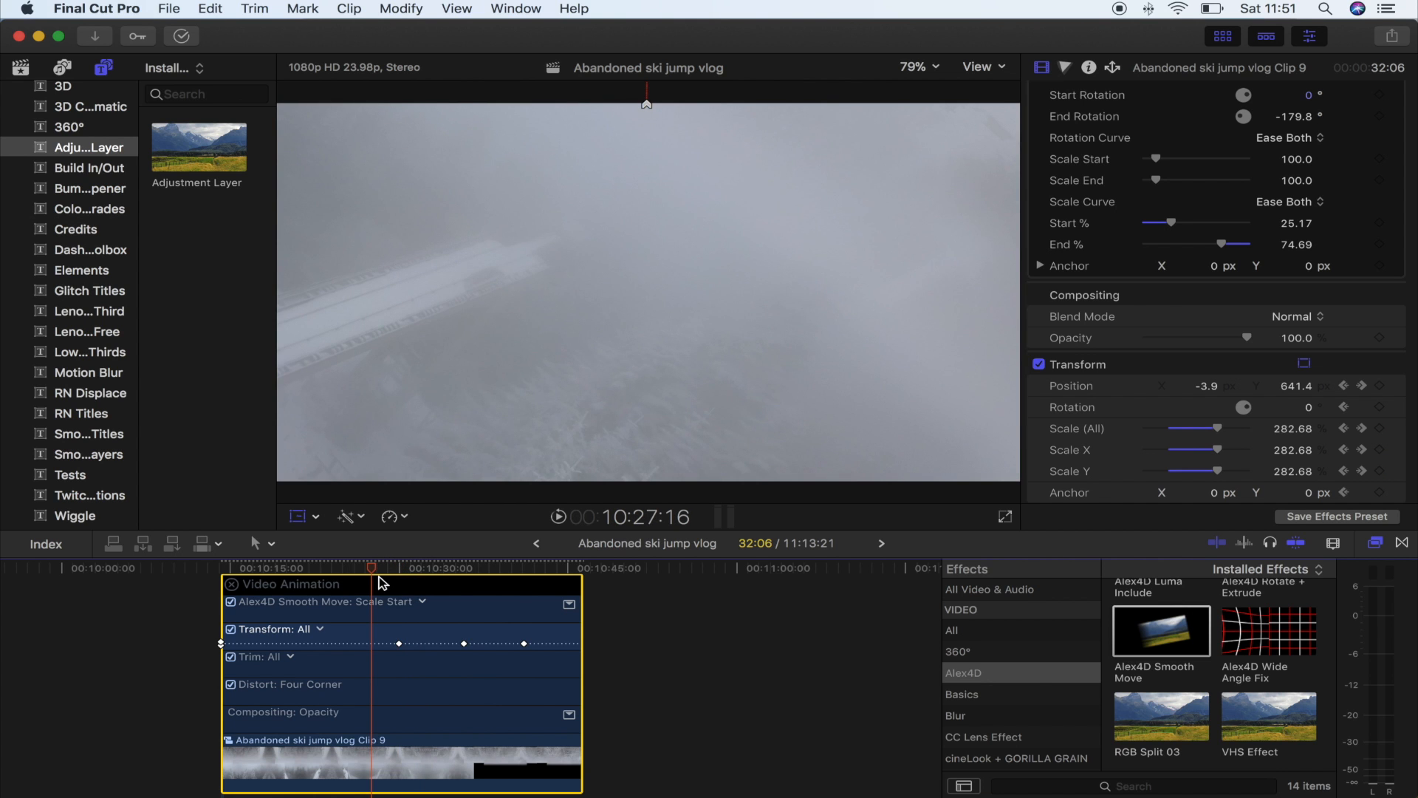
{"action": "scroll", "coordinate": [392, 580], "scroll_direction": "left", "scroll_amount": 2}
{"action": "scroll", "coordinate": [421, 576], "scroll_direction": "up", "scroll_amount": 1}
{"action": "left_click_drag", "start_coordinate": [433, 571], "coordinate": [458, 570]}
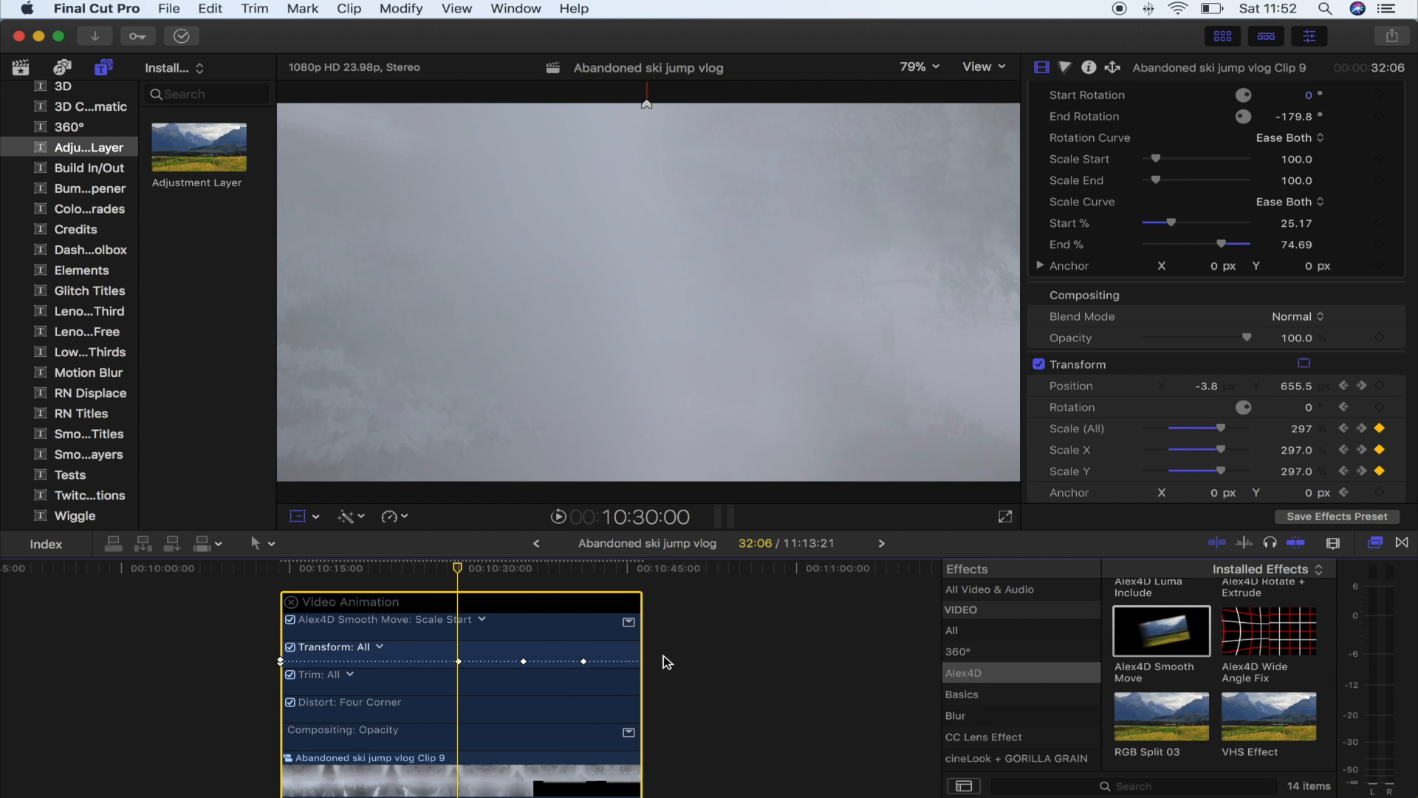
{"action": "key", "text": "ctrl+v"}
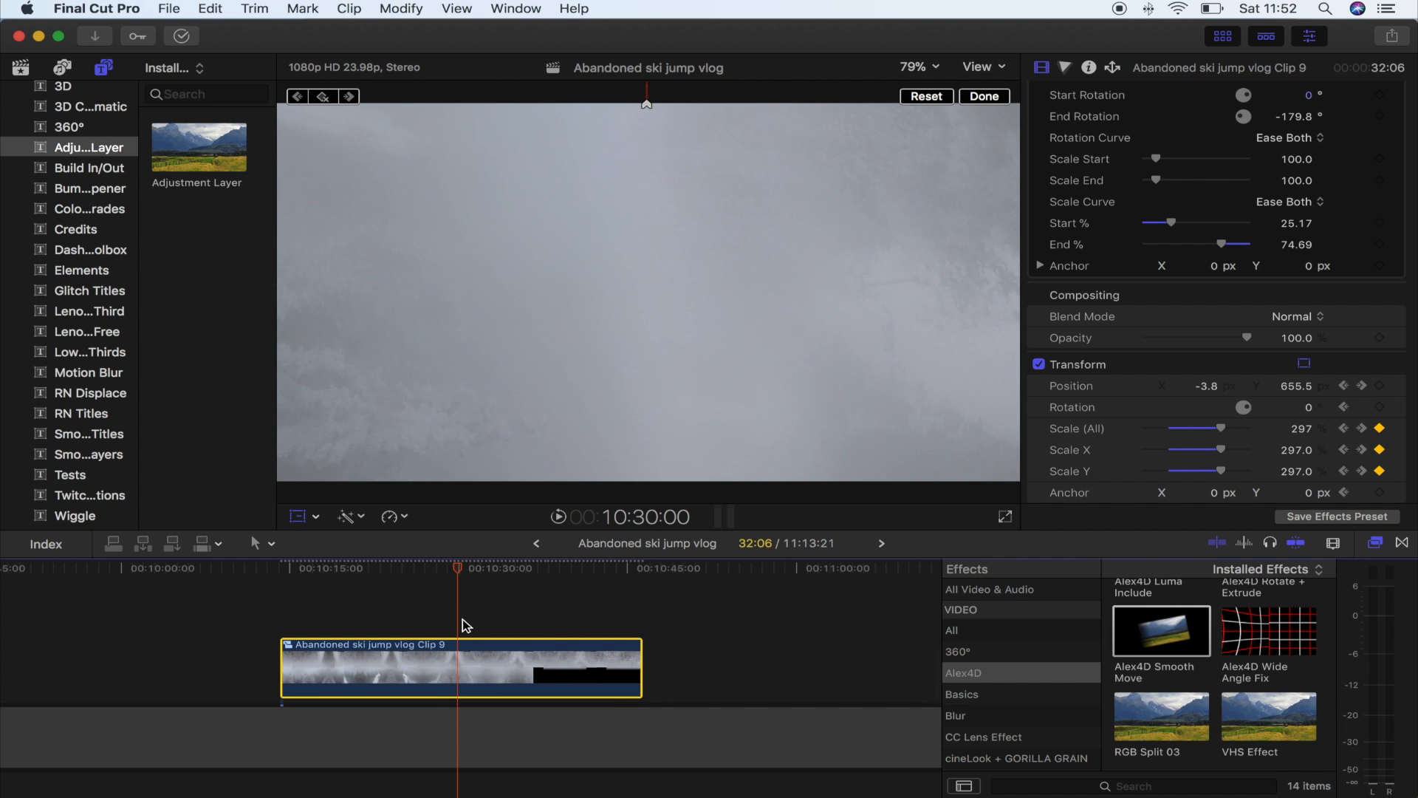
Step: Review the compound clip before, during and after the rotation, examining the frame edges and corners for uncovered areas
{"action": "scroll", "coordinate": [438, 647], "scroll_direction": "right", "scroll_amount": 1}
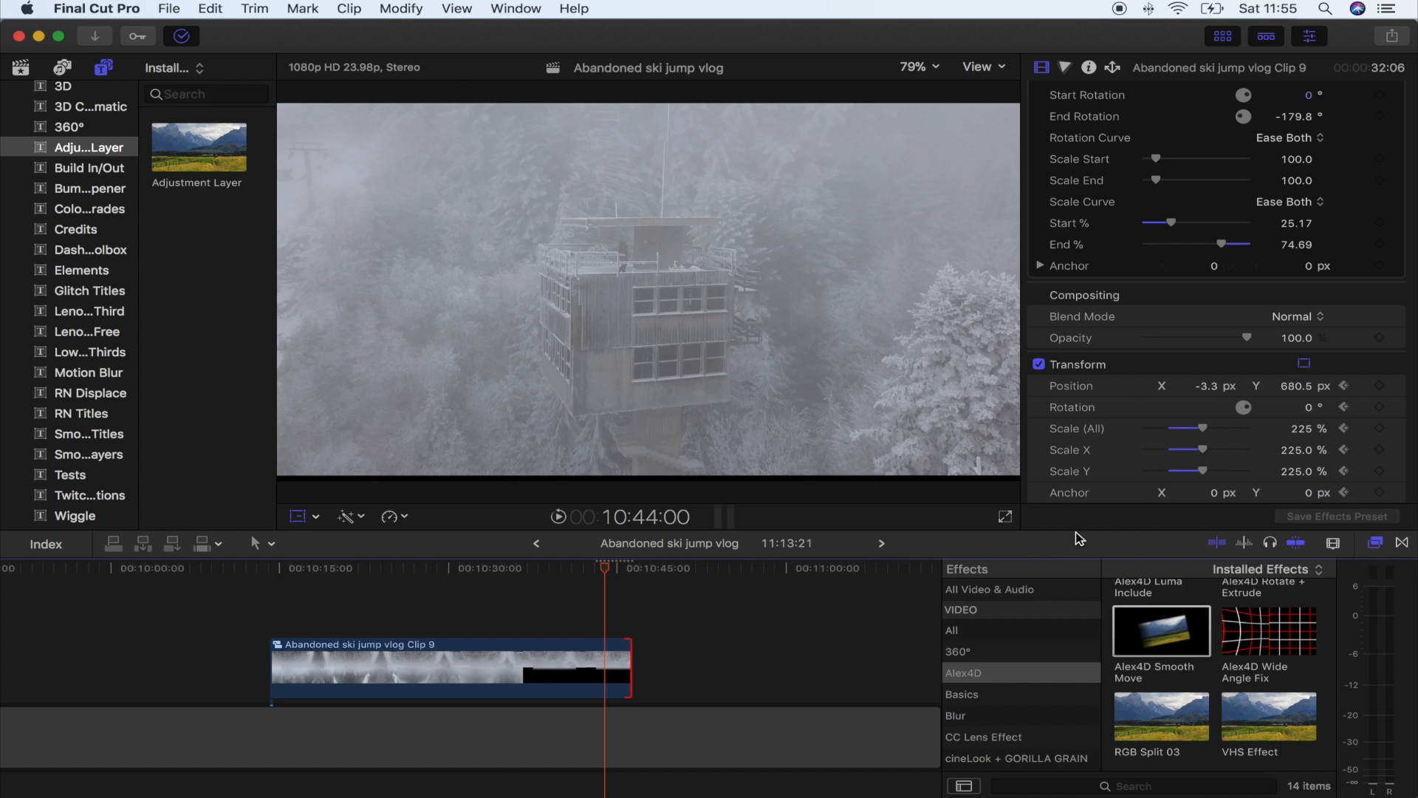
{"action": "left_click_drag", "start_coordinate": [519, 567], "coordinate": [495, 569]}
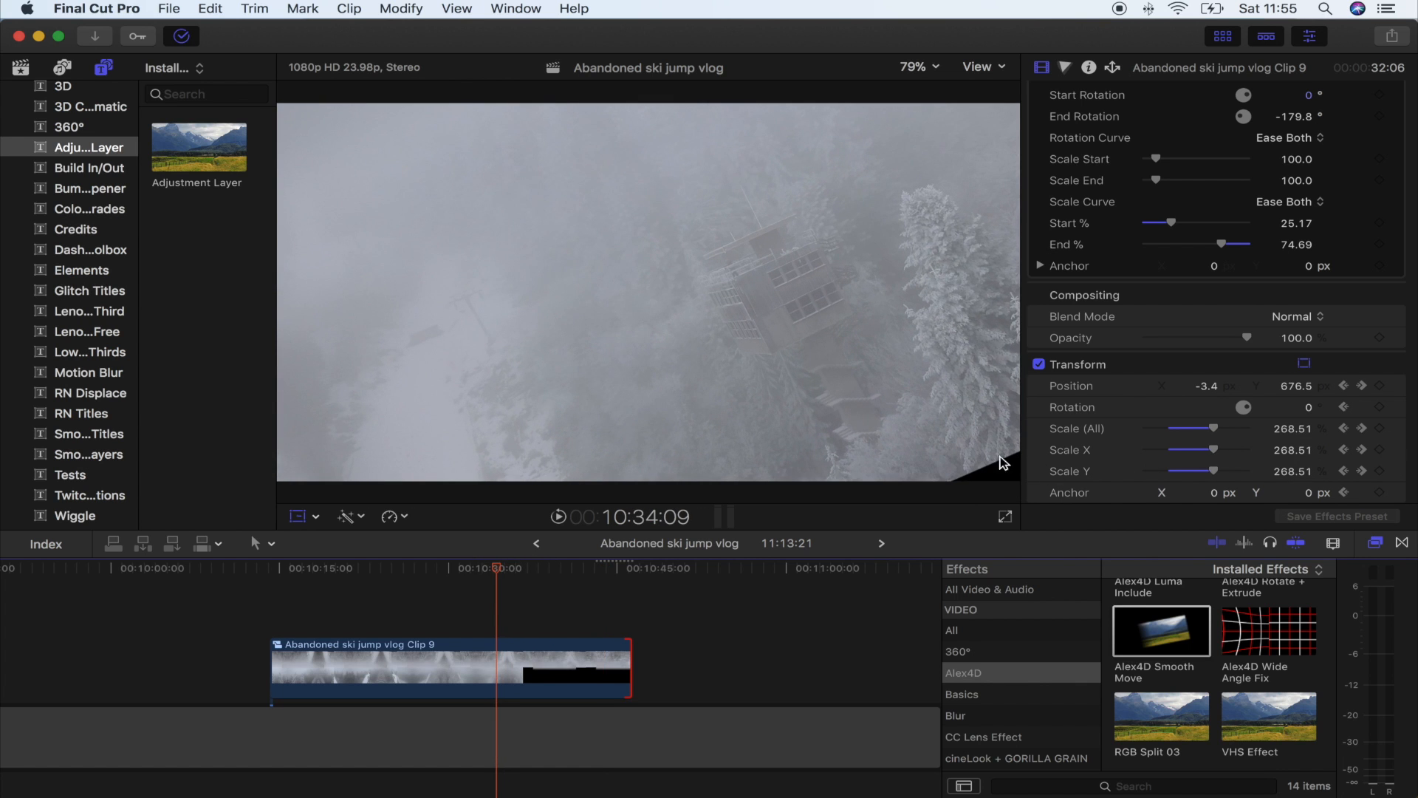
{"action": "left_click", "coordinate": [488, 570]}
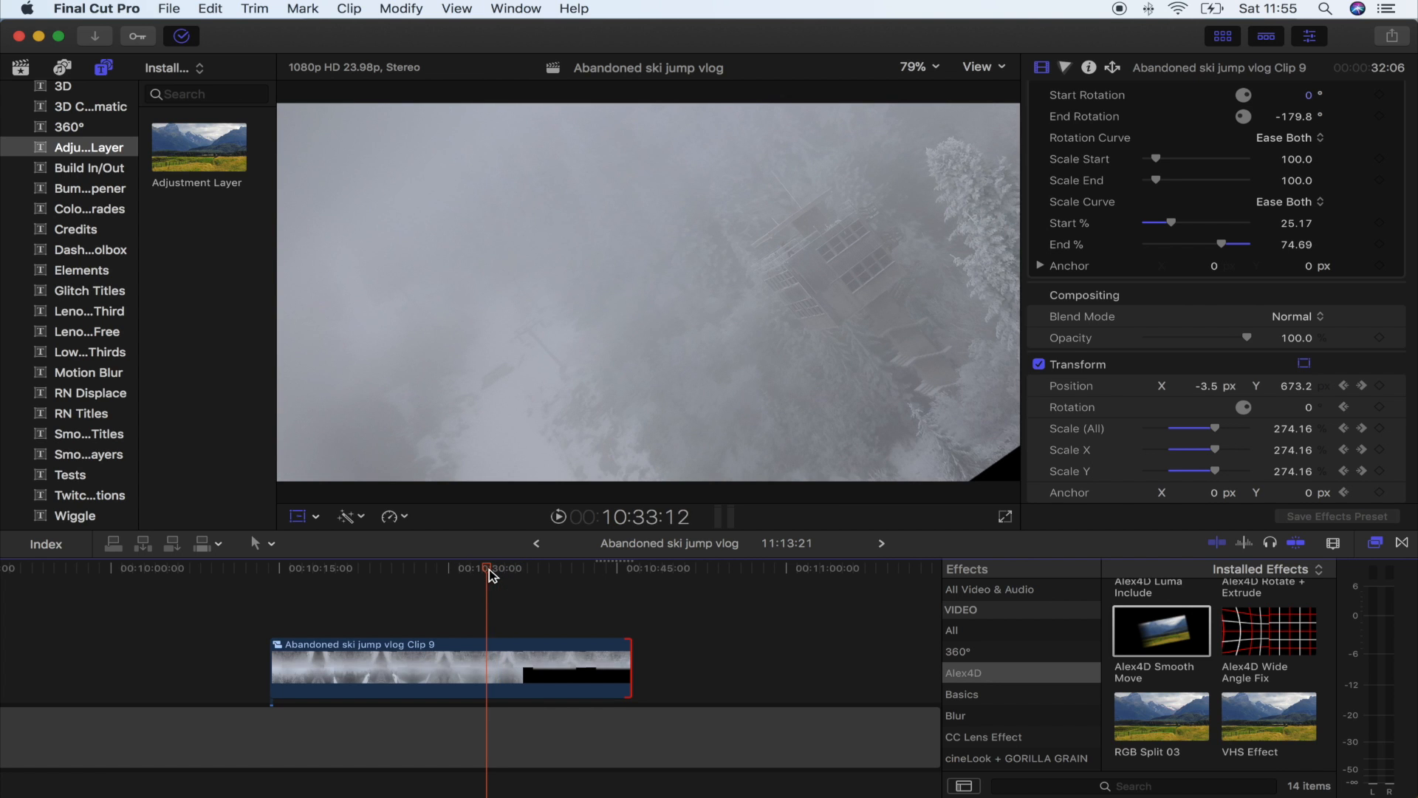
{"action": "scroll", "coordinate": [505, 577], "scroll_direction": "right", "scroll_amount": 5}
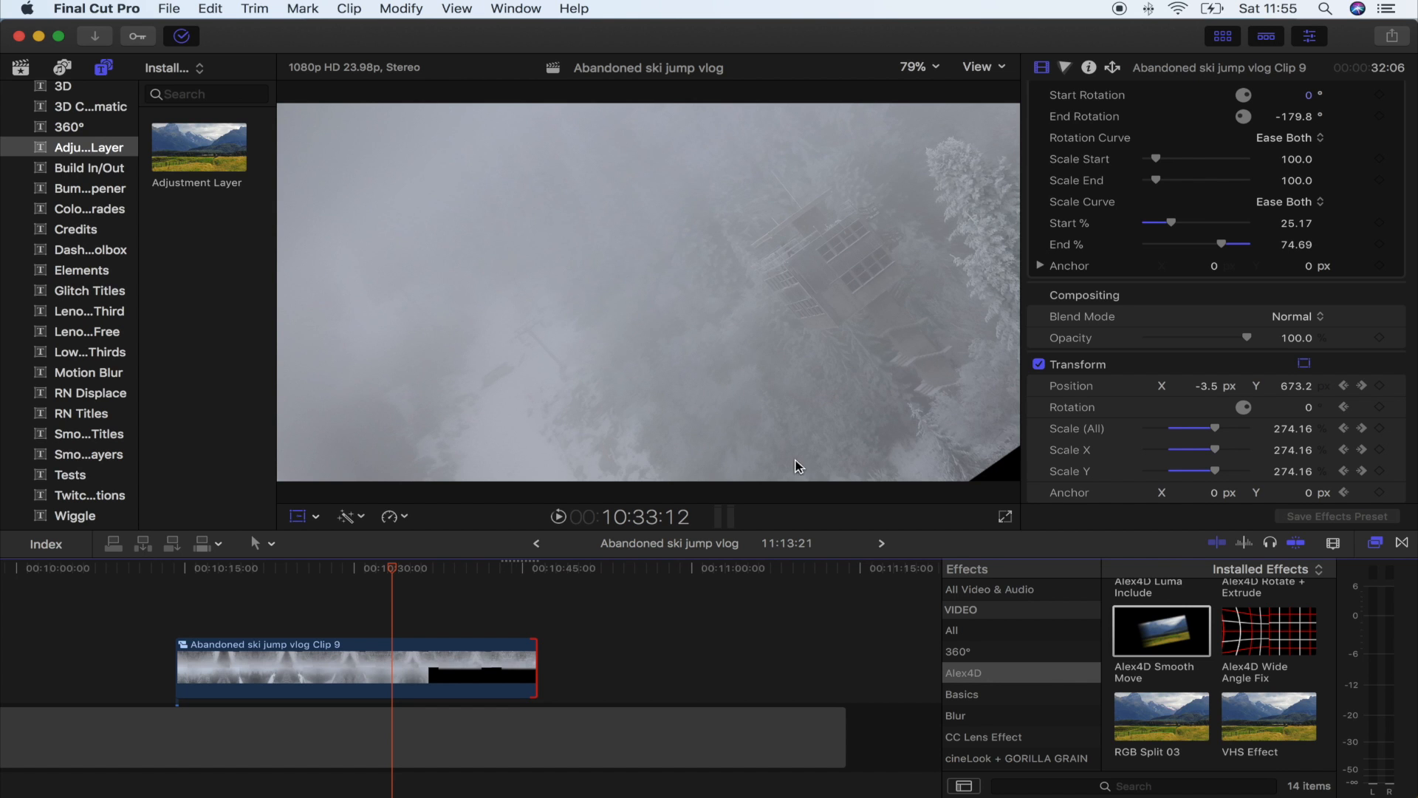
{"action": "left_click", "coordinate": [275, 570]}
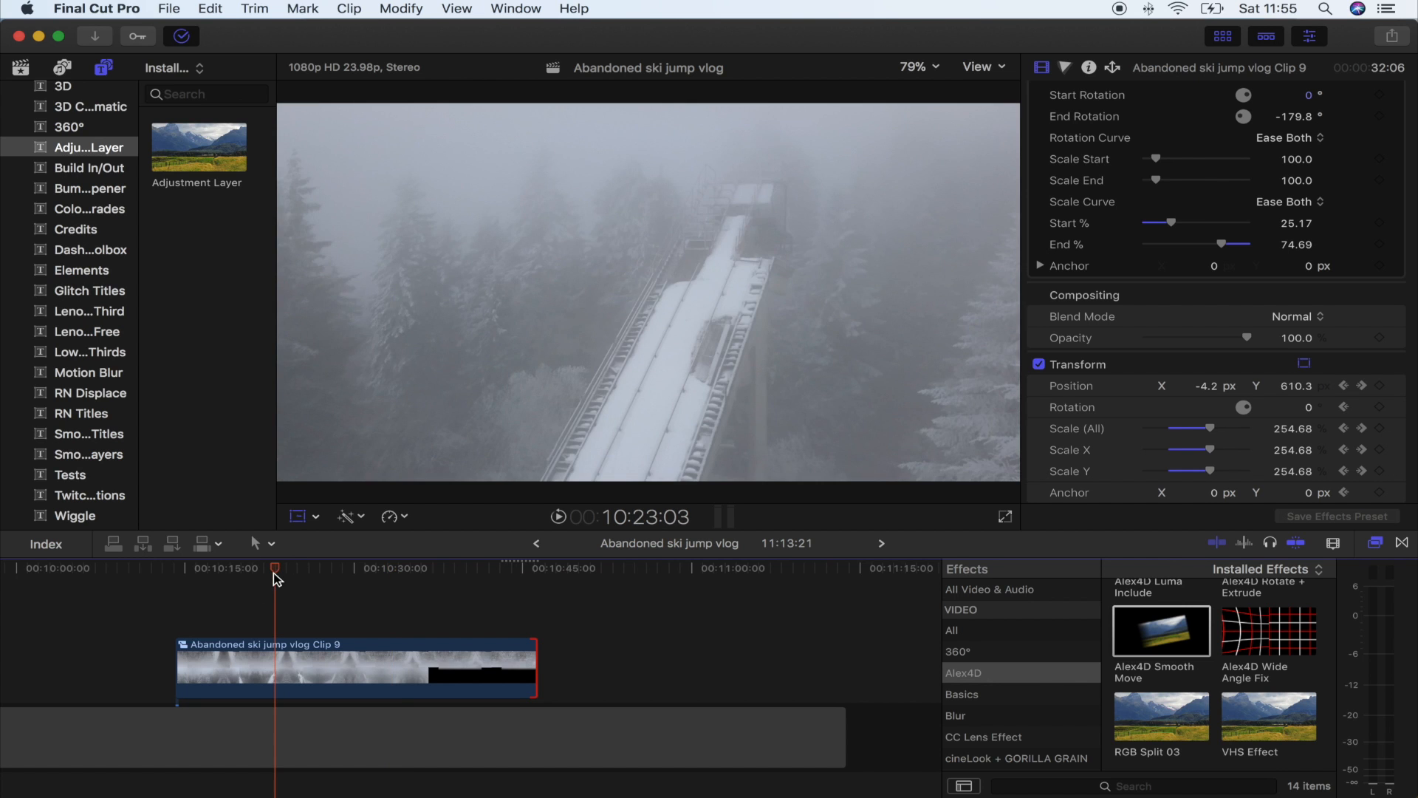
{"action": "left_click_drag", "start_coordinate": [275, 574], "coordinate": [290, 580]}
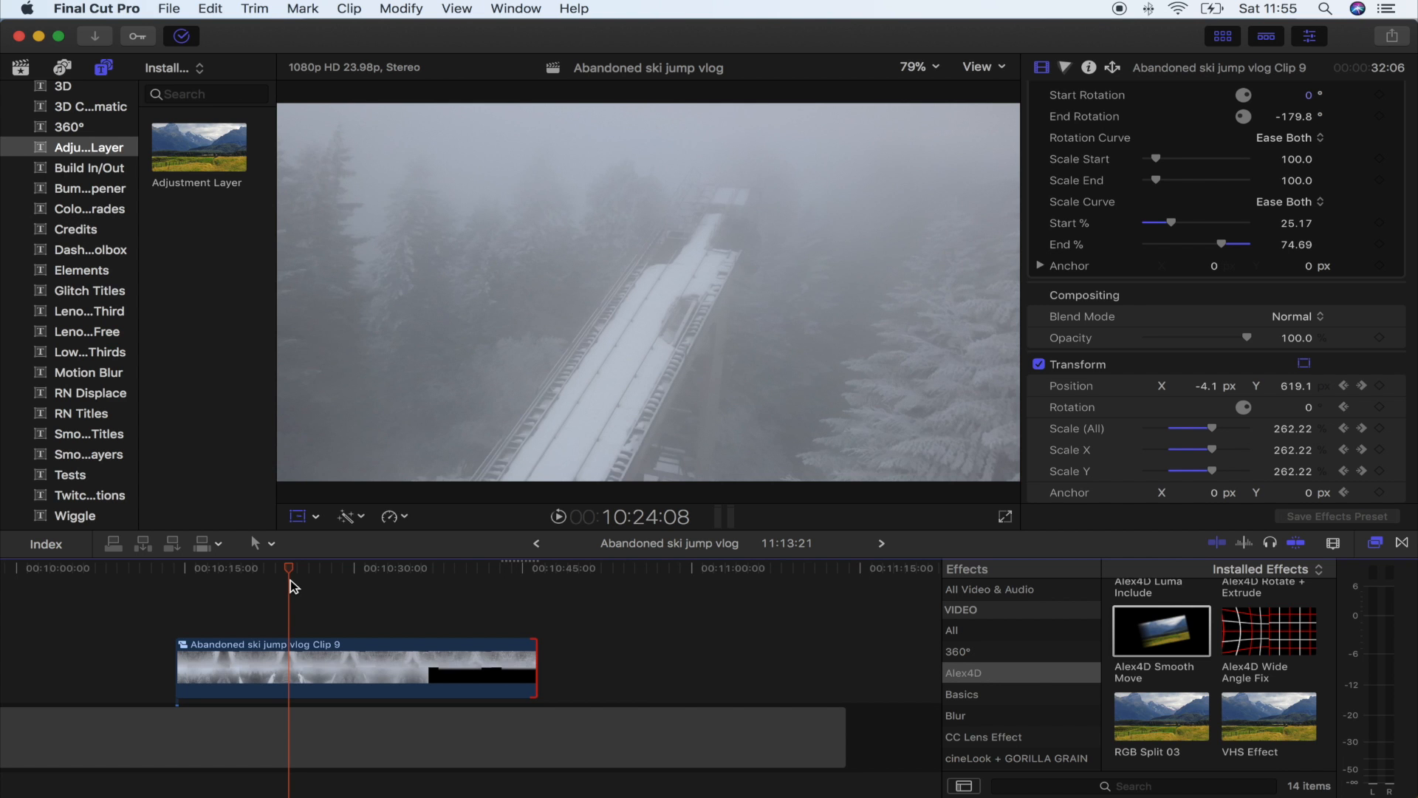
{"action": "left_click_drag", "start_coordinate": [292, 576], "coordinate": [446, 574]}
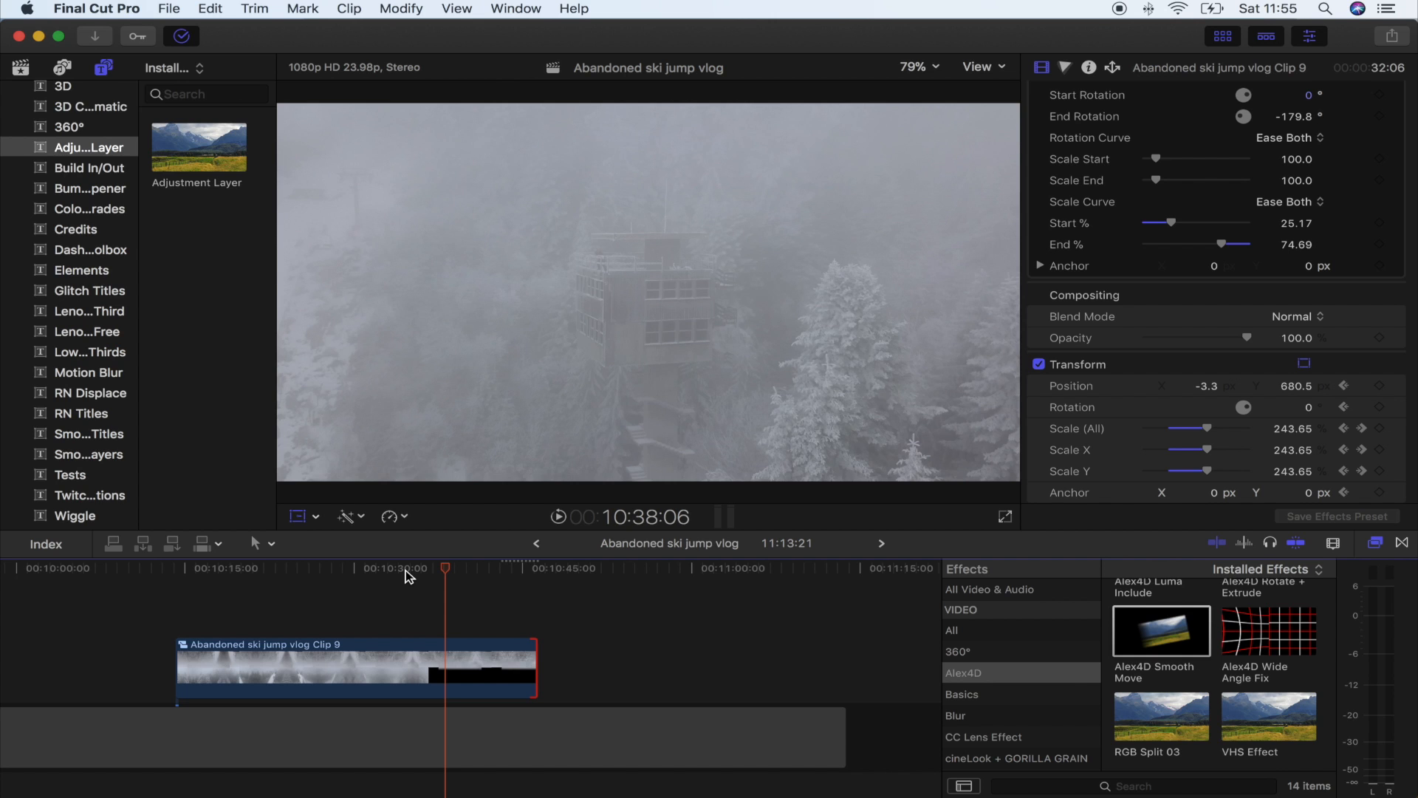